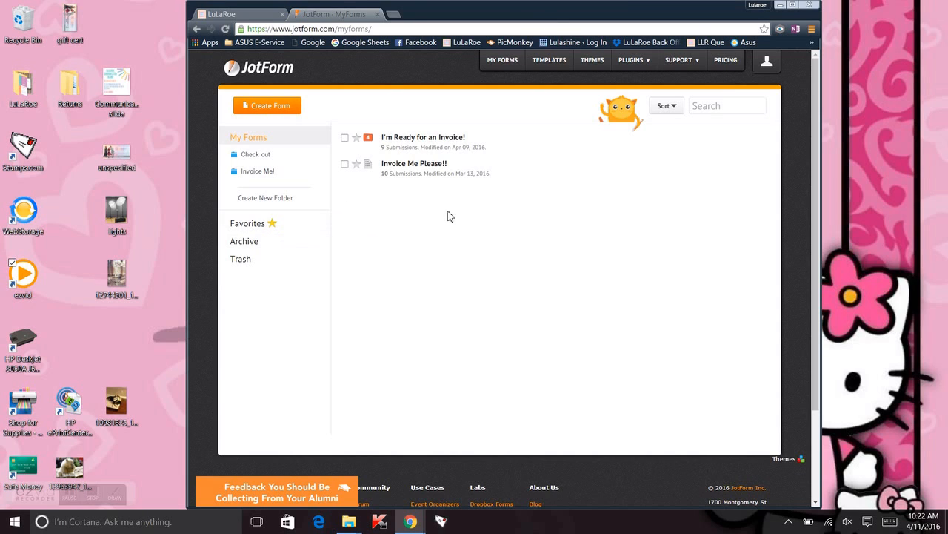
Create a new blank form titled "Check me out, Im a rock star!".
{"action": "left_click_drag", "start_coordinate": [624, 11], "coordinate": [591, 11]}
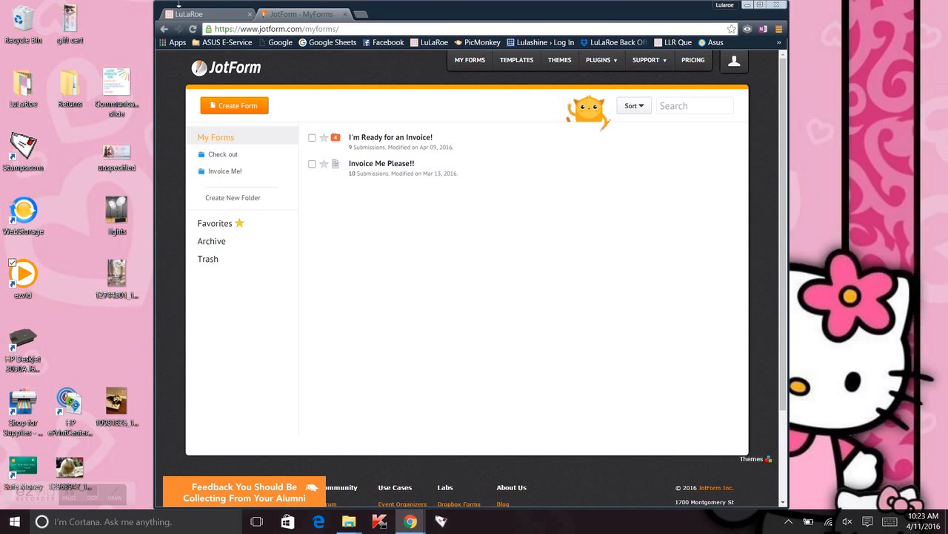
{"action": "left_click", "coordinate": [244, 109]}
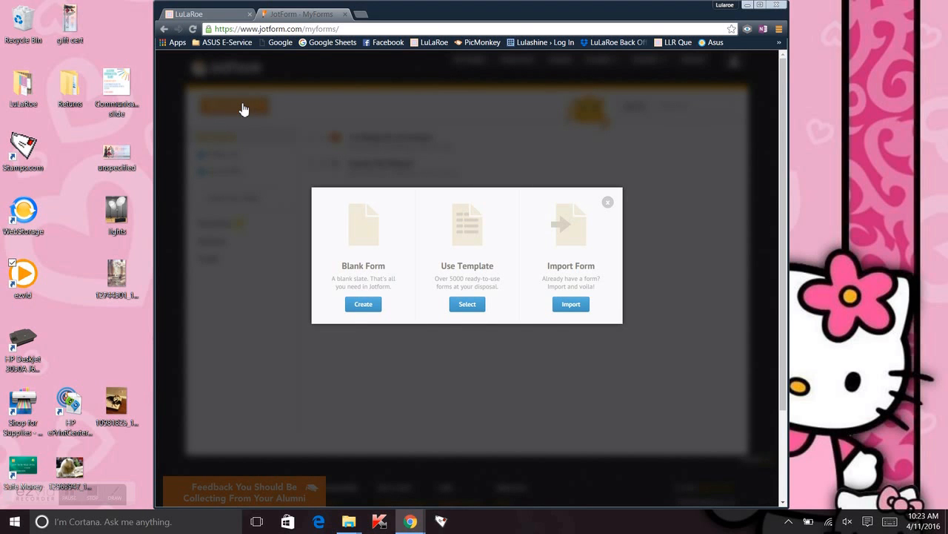
{"action": "left_click", "coordinate": [367, 307]}
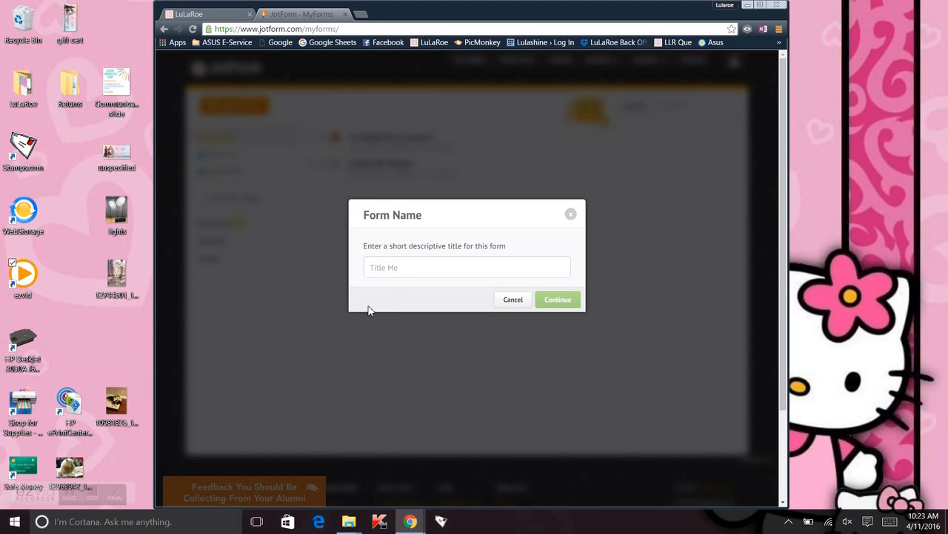
{"action": "left_click", "coordinate": [432, 265]}
{"action": "type", "text": "Check me out, Im a r"}
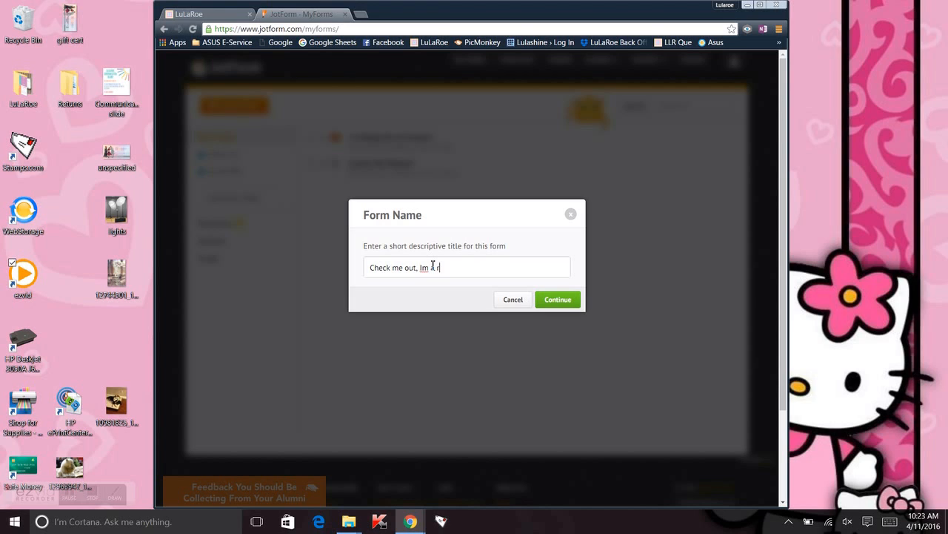
{"action": "type", "text": "ock star!"}
{"action": "left_click", "coordinate": [559, 299]}
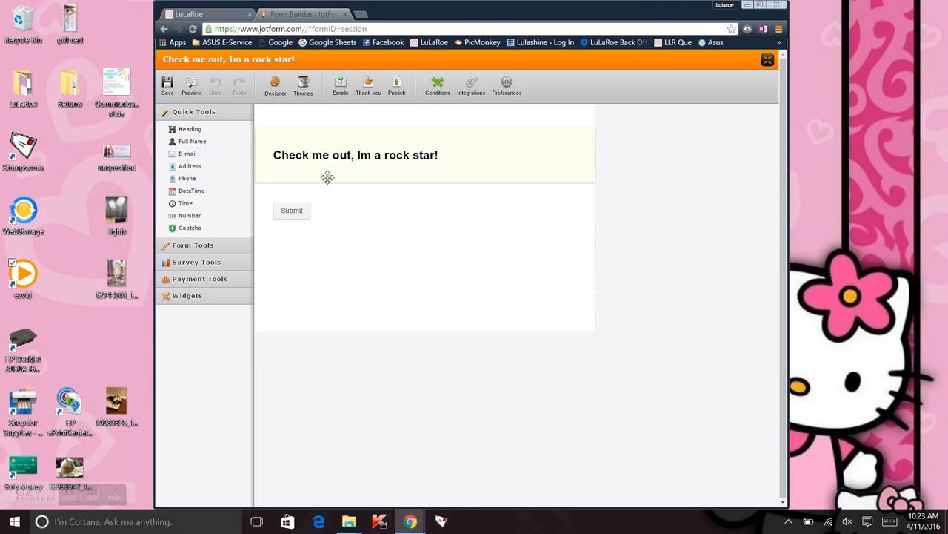
Add Full Name, E-mail and Address fields to the form and make each of them required.
{"action": "left_click", "coordinate": [195, 142]}
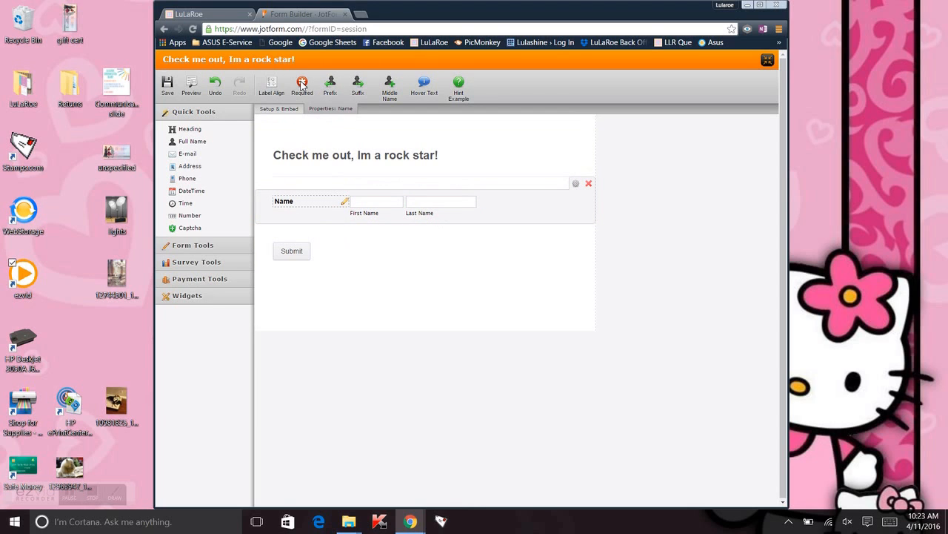
{"action": "left_click", "coordinate": [301, 84]}
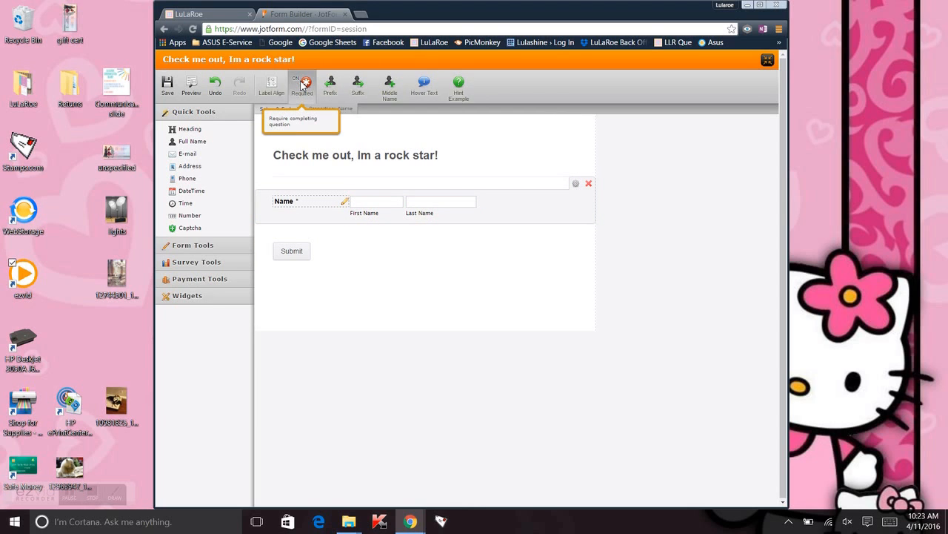
{"action": "left_click", "coordinate": [201, 158]}
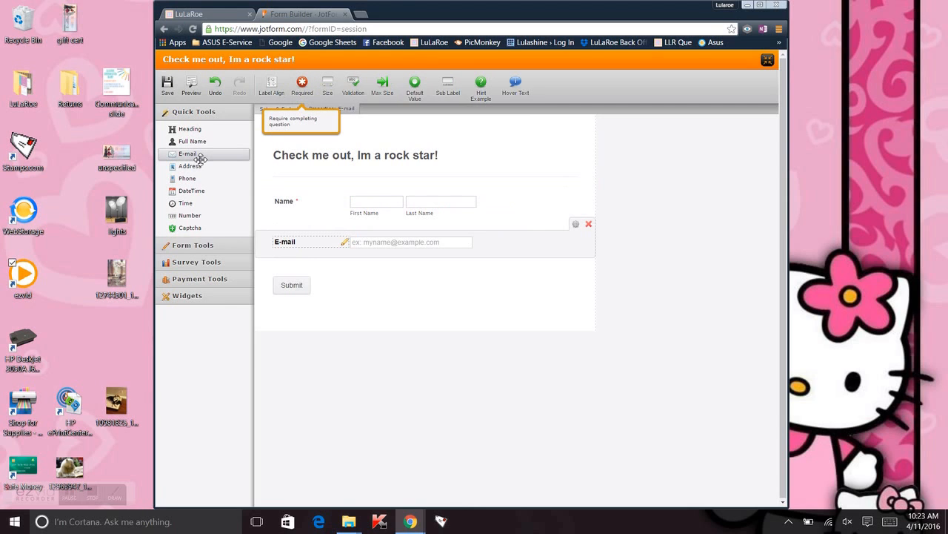
{"action": "left_click", "coordinate": [303, 85]}
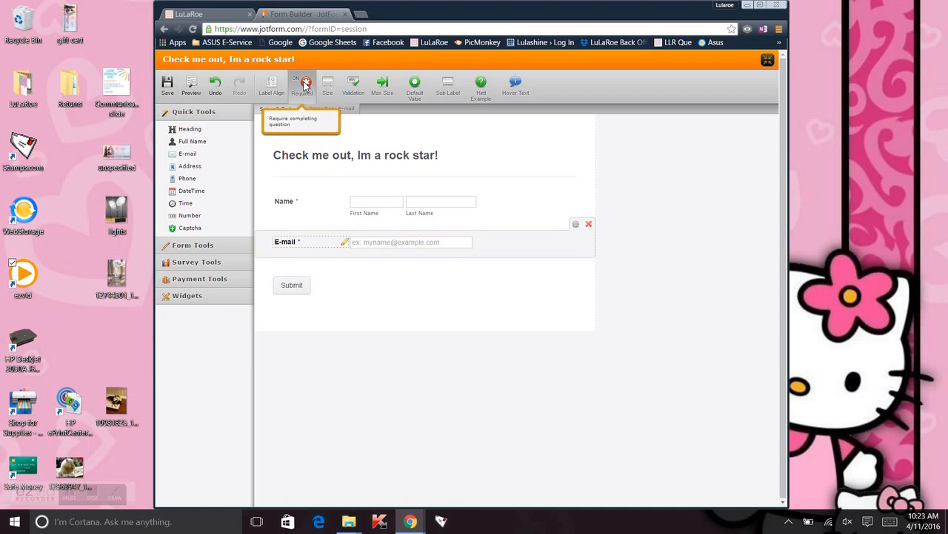
{"action": "left_click", "coordinate": [194, 166]}
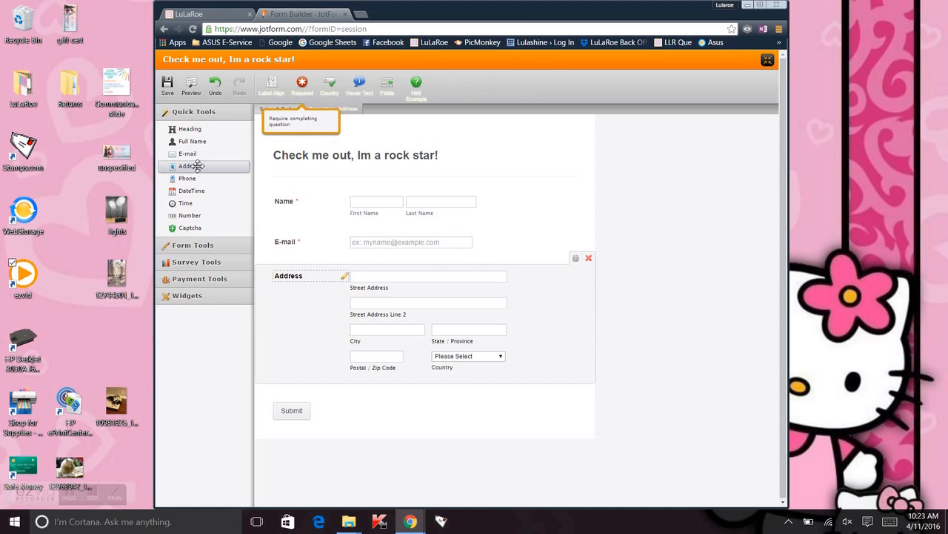
{"action": "left_click", "coordinate": [304, 84]}
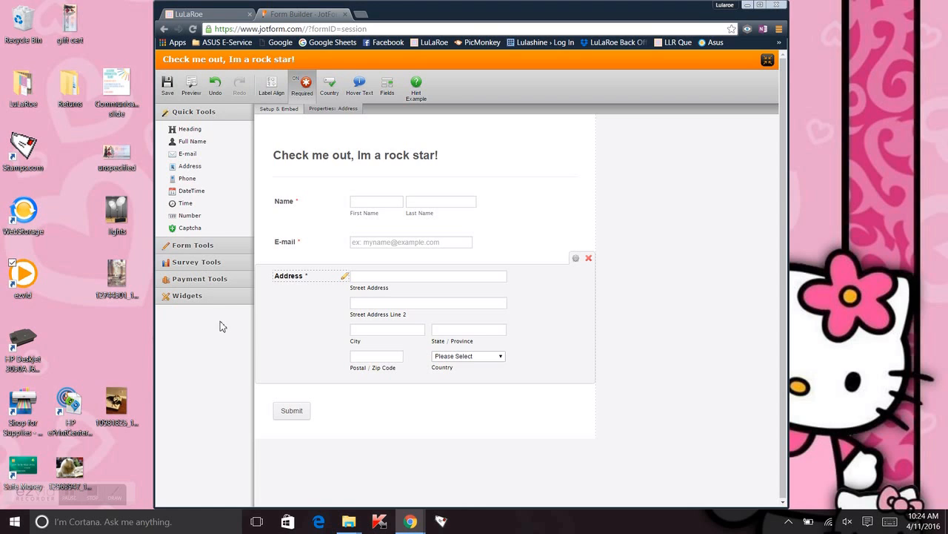
Add a drop-down field below the address and label it "Amelia".
{"action": "left_click", "coordinate": [194, 245]}
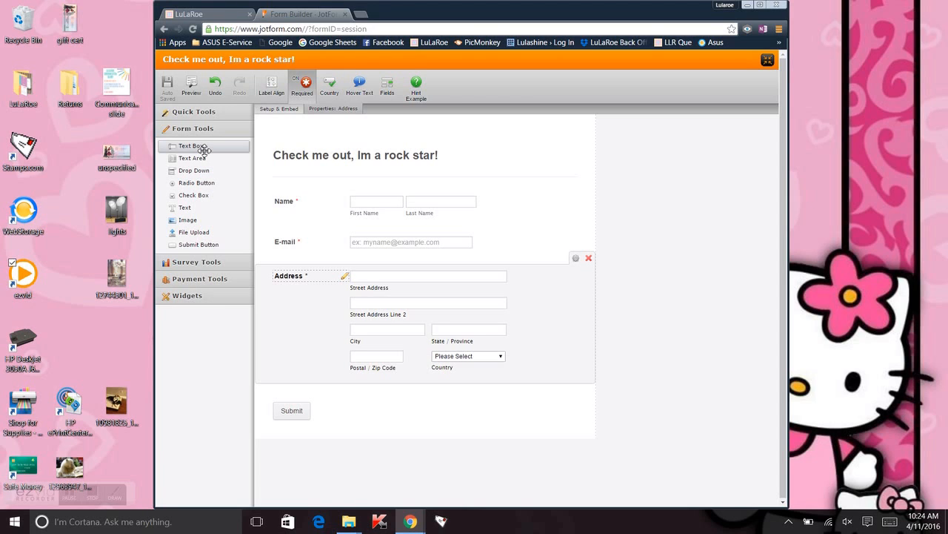
{"action": "left_click", "coordinate": [203, 151]}
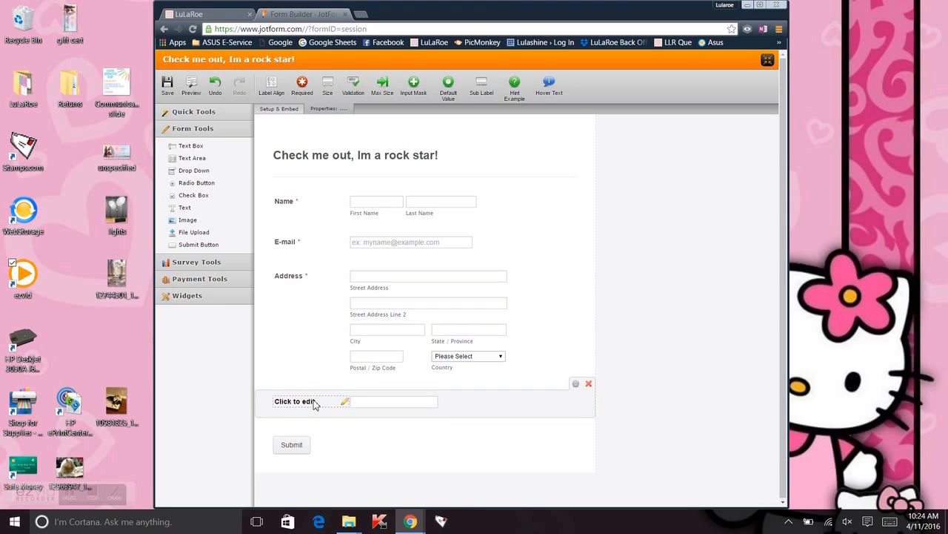
{"action": "left_click", "coordinate": [589, 385]}
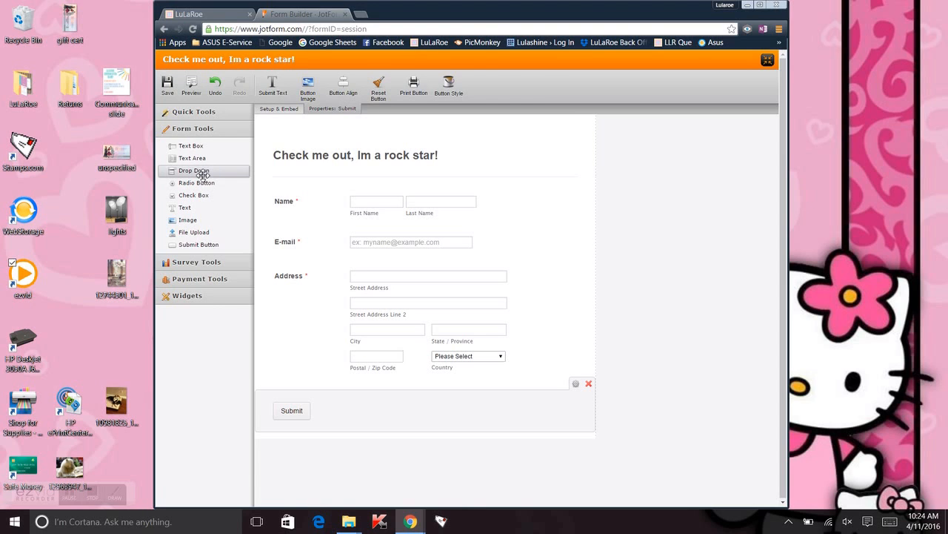
{"action": "left_click", "coordinate": [202, 174]}
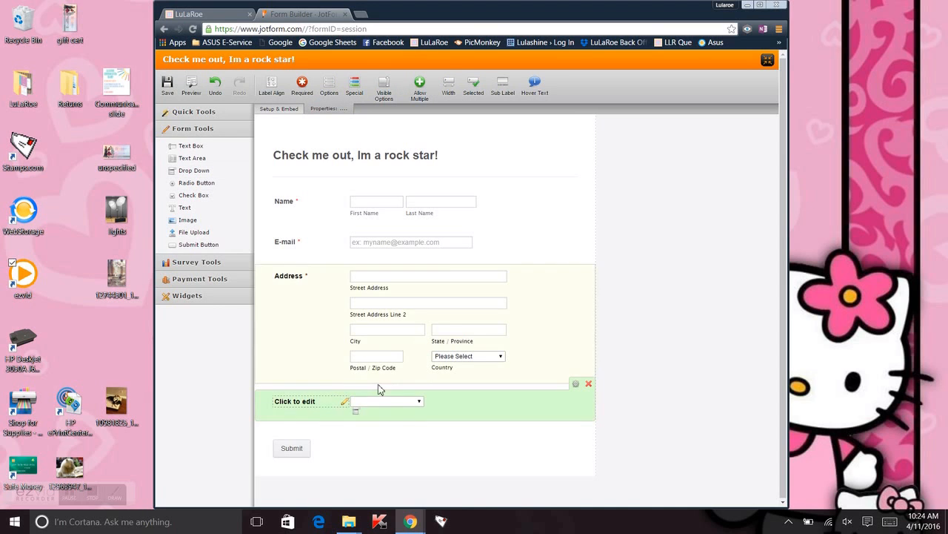
{"action": "left_click", "coordinate": [328, 402]}
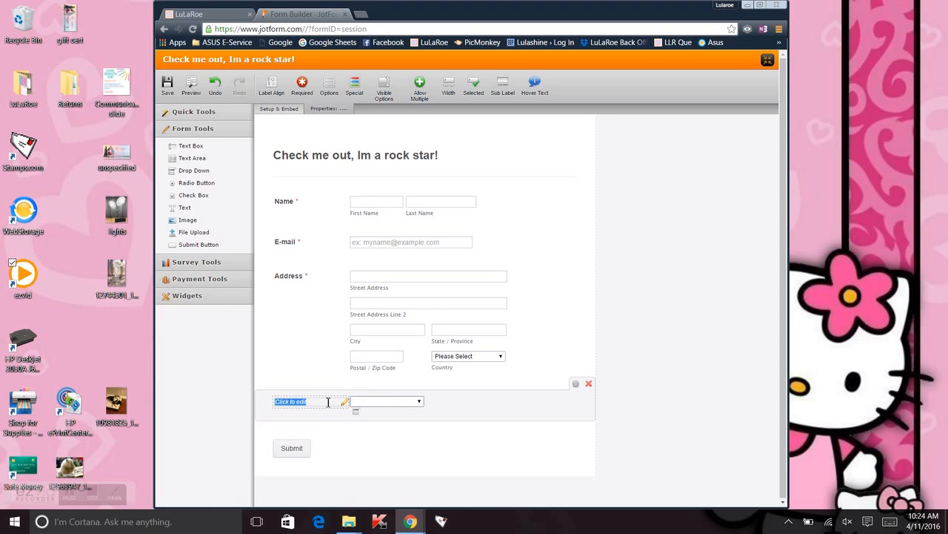
{"action": "type", "text": "Amelia"}
{"action": "key", "text": "Return"}
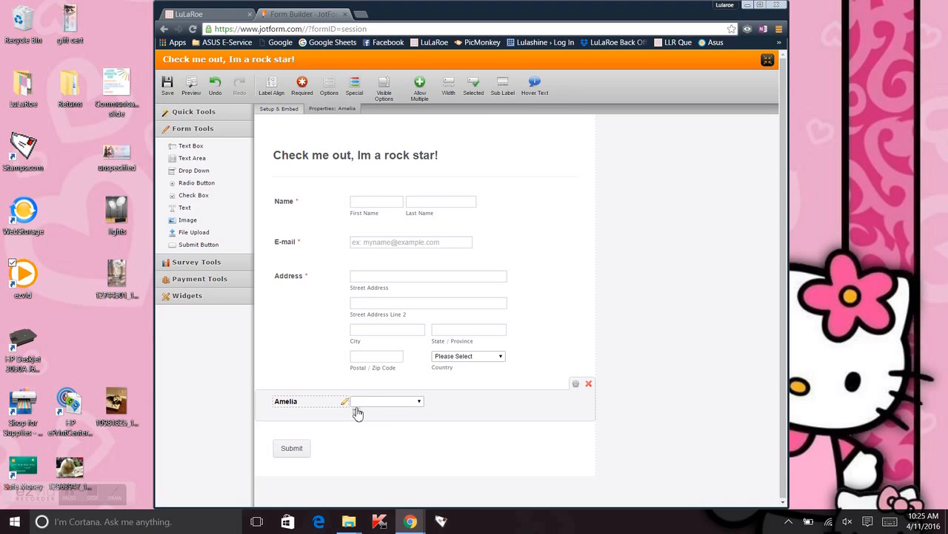
Replace the Amelia drop-down's options with the sizes XXS, XS, S, M, L, XL and 2XL, and check the list.
{"action": "left_click", "coordinate": [357, 415]}
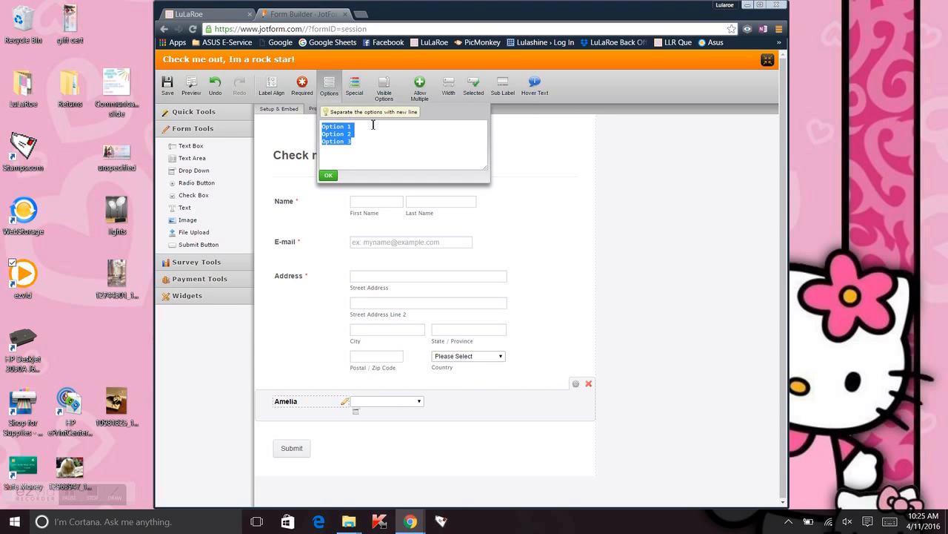
{"action": "type", "text": "xxs"}
{"action": "key", "text": "Return"}
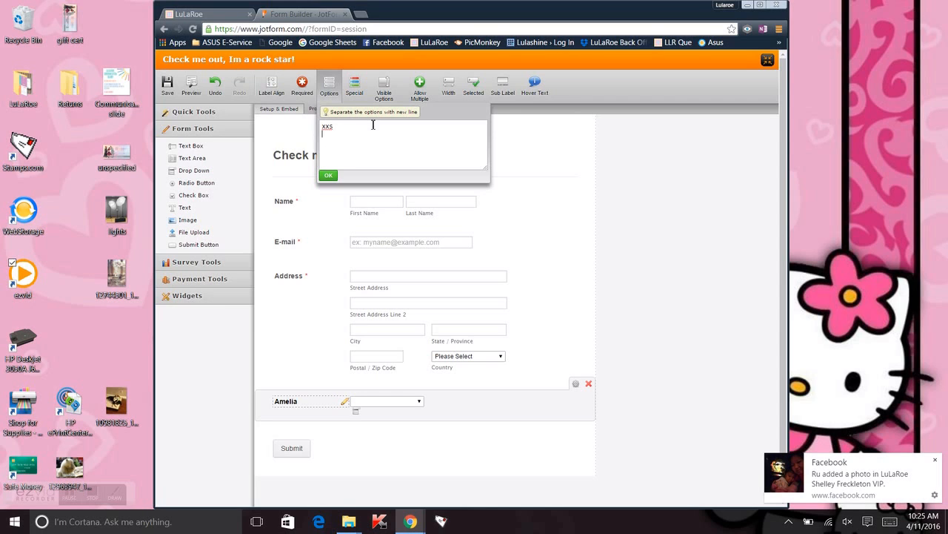
{"action": "type", "text": "xsm"}
{"action": "key", "text": "Return"}
{"action": "type", "text": "l"}
{"action": "key", "text": "Return"}
{"action": "type", "text": "xl"}
{"action": "key", "text": "Return"}
{"action": "type", "text": "2XL"}
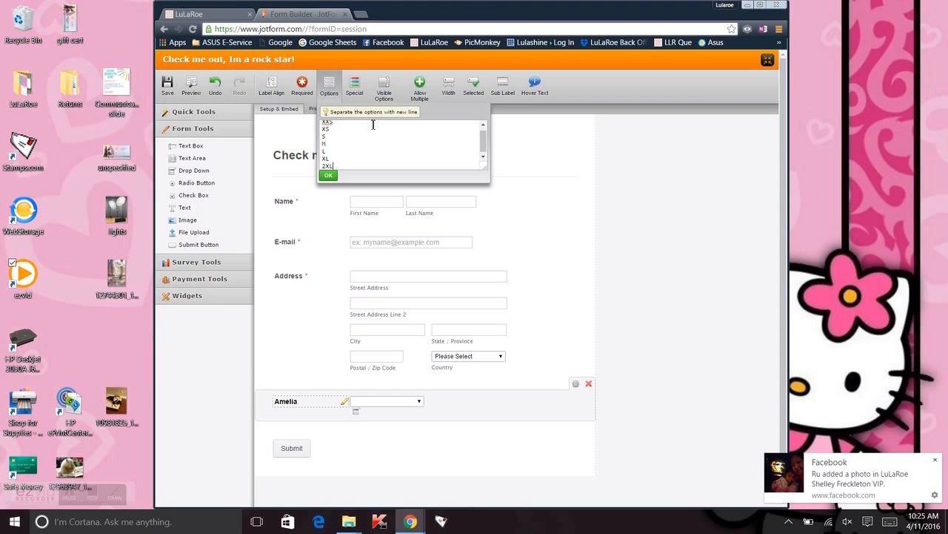
{"action": "left_click", "coordinate": [328, 175]}
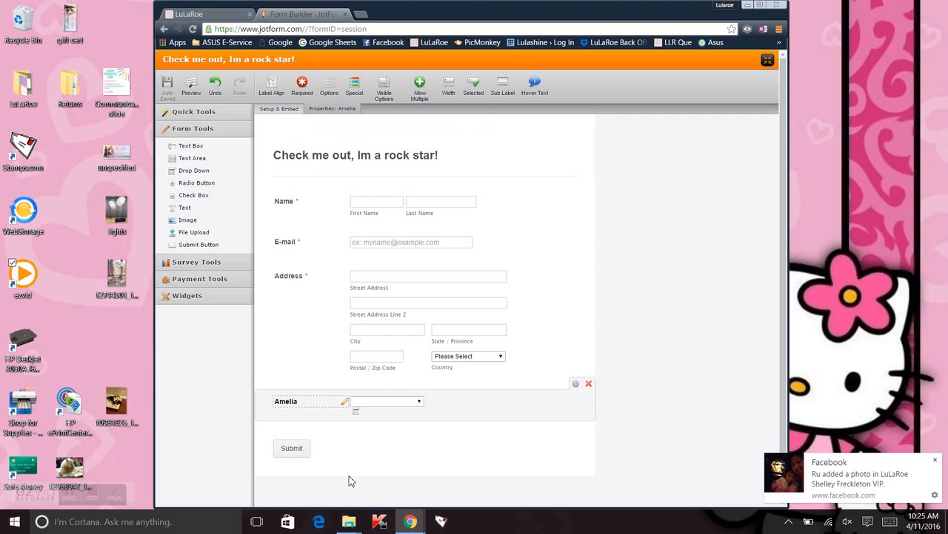
{"action": "left_click", "coordinate": [420, 402]}
{"action": "left_click", "coordinate": [420, 404]}
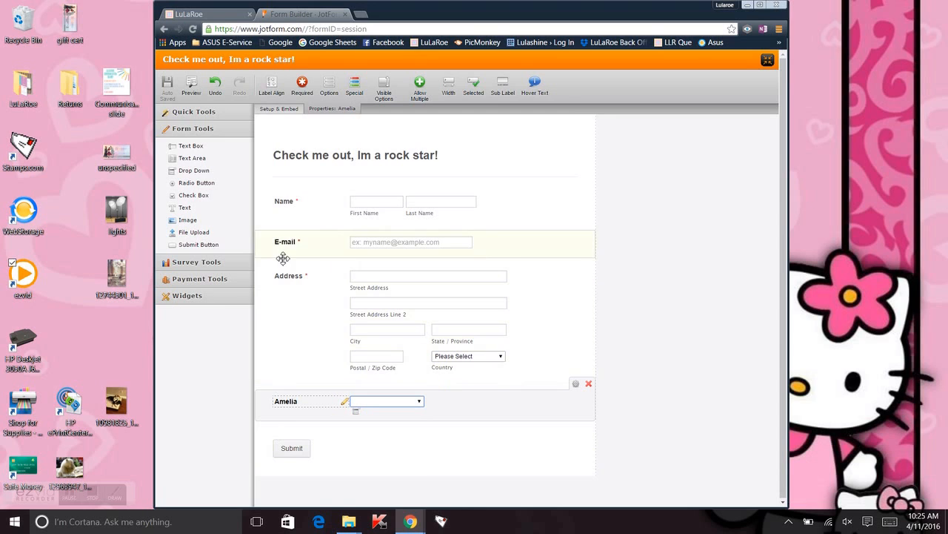
Add a text box below the Amelia drop-down and label it "Description of Amelia(s) you chose".
{"action": "left_click", "coordinate": [191, 147]}
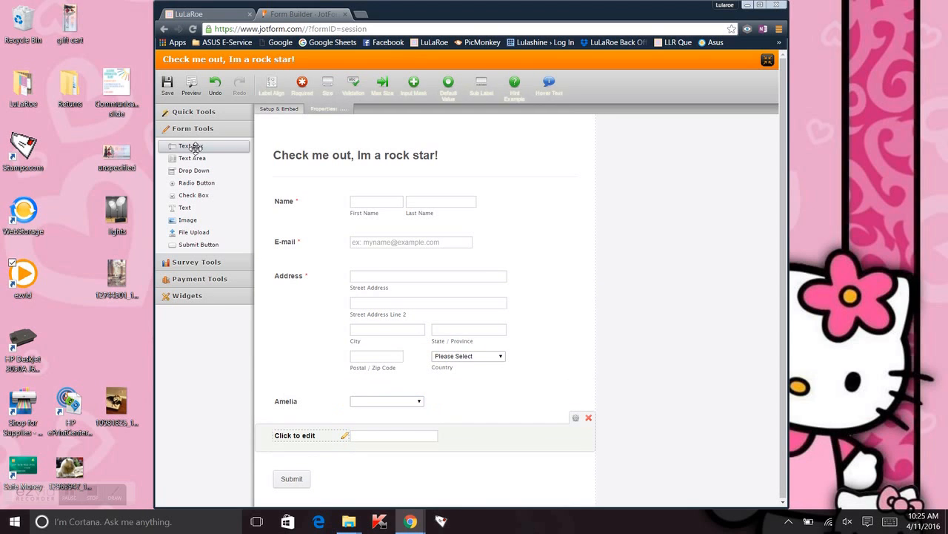
{"action": "left_click", "coordinate": [285, 436]}
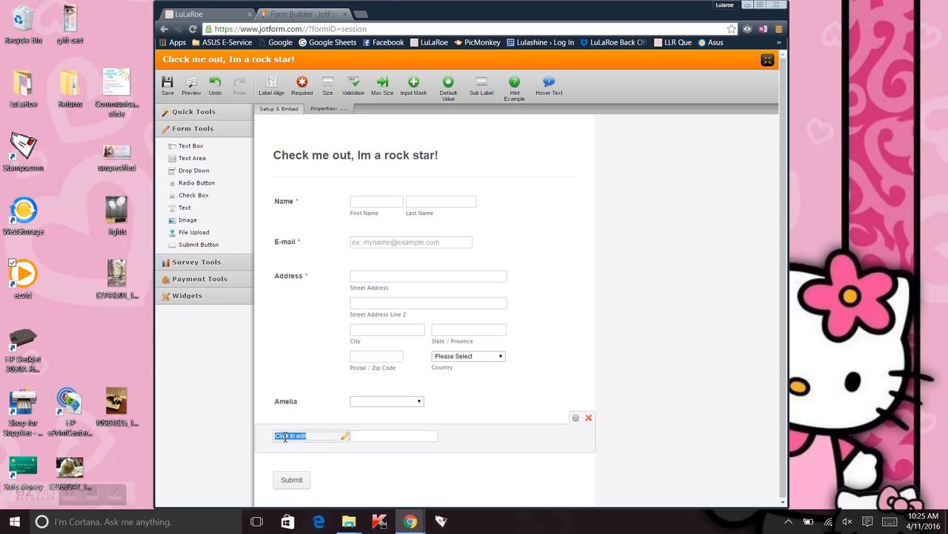
{"action": "key", "text": "BackSpace"}
{"action": "type", "text": "Descript"}
{"action": "type", "text": "ion of Ame"}
{"action": "type", "text": "lia"}
{"action": "type", "text": "(s)"}
{"action": "type", "text": " you chose"}
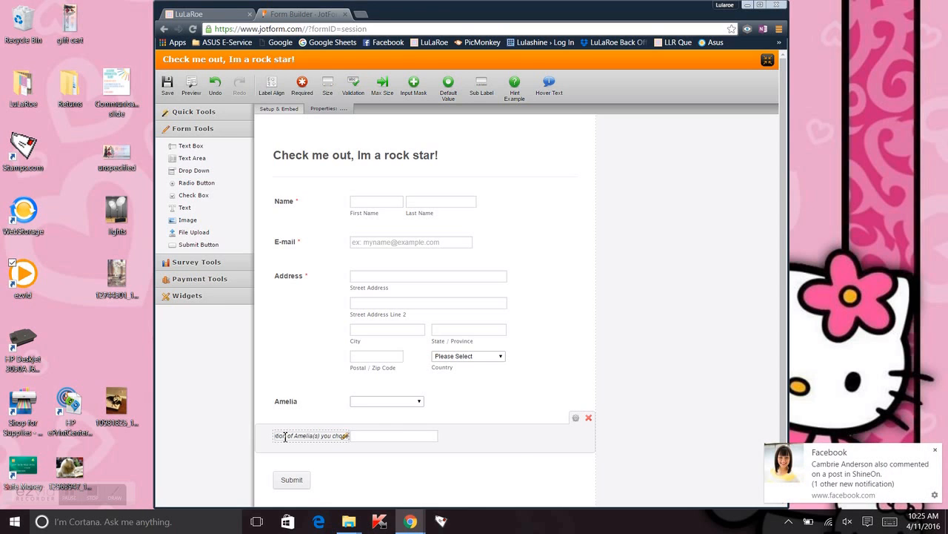
{"action": "left_click", "coordinate": [509, 450]}
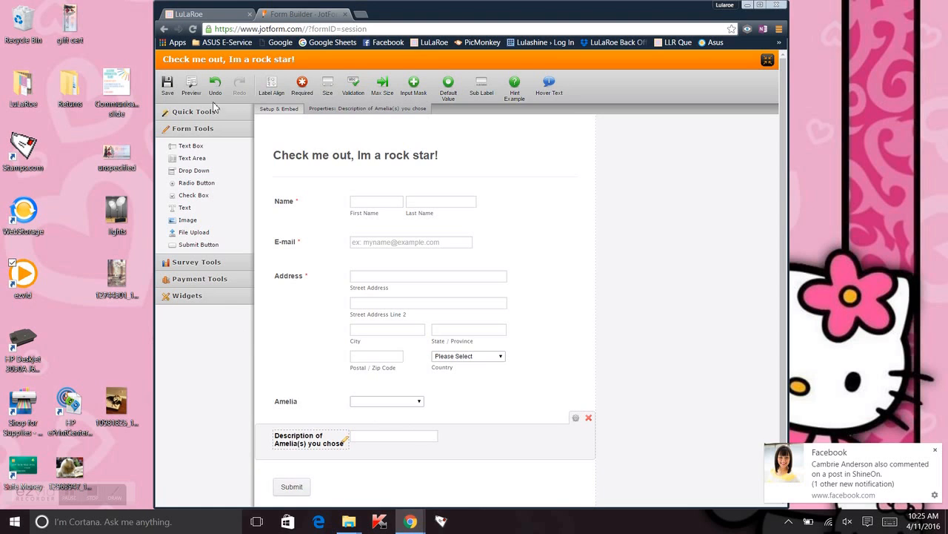
Add another drop-down field below the Amelia description and label it "Azure".
{"action": "left_click_drag", "start_coordinate": [193, 172], "coordinate": [355, 482]}
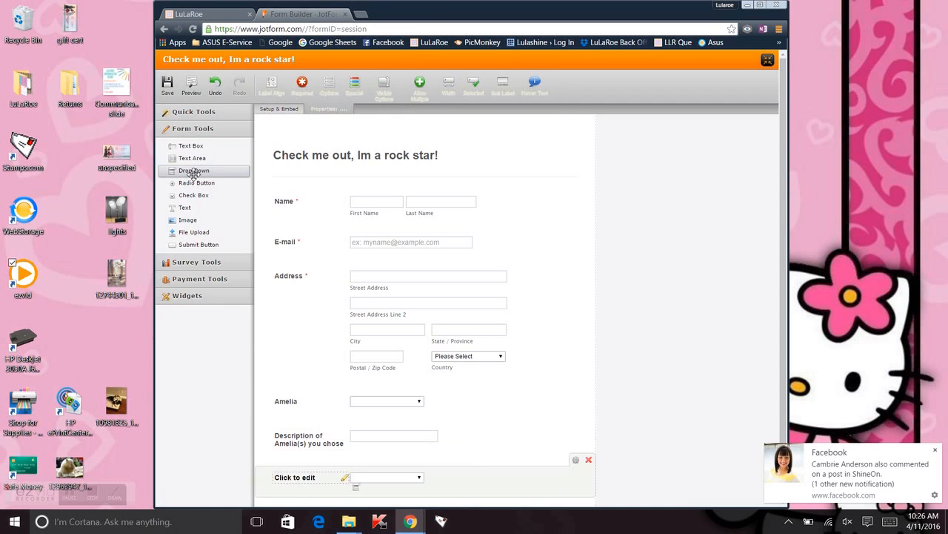
{"action": "scroll", "coordinate": [785, 140], "scroll_direction": "down", "scroll_amount": 1}
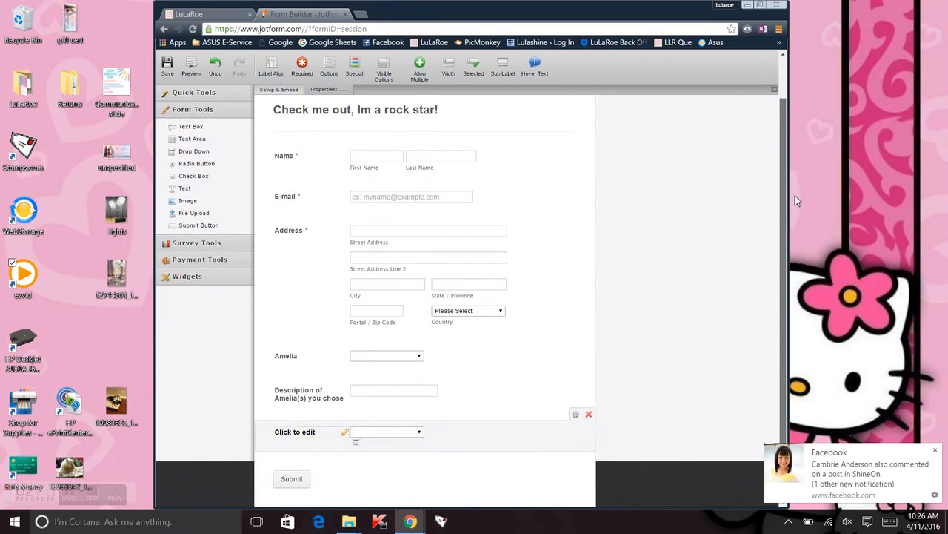
{"action": "left_click", "coordinate": [368, 433]}
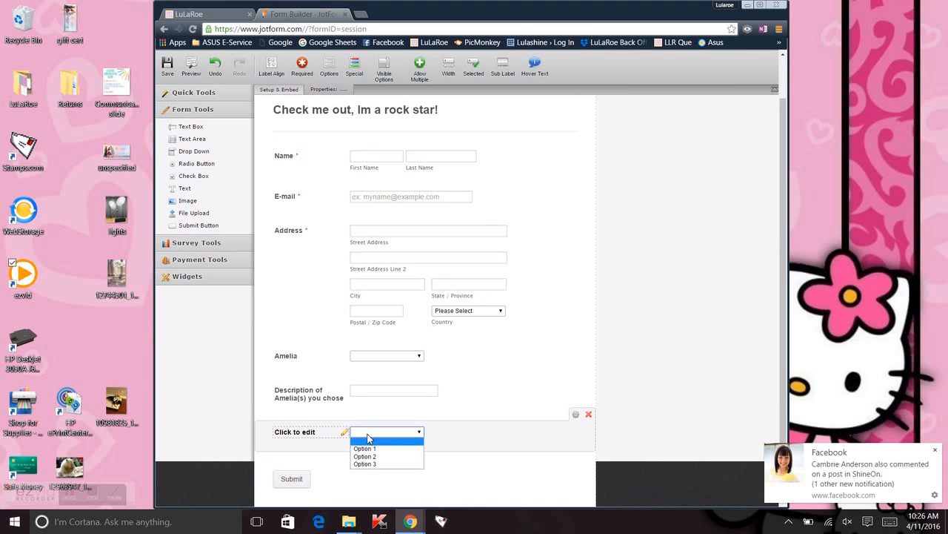
{"action": "left_click", "coordinate": [310, 434]}
{"action": "type", "text": "Azure"}
Replace the Azure drop-down's options with the sizes XXS, XS, S, M, L, XL and 2XL.
{"action": "left_click", "coordinate": [357, 447]}
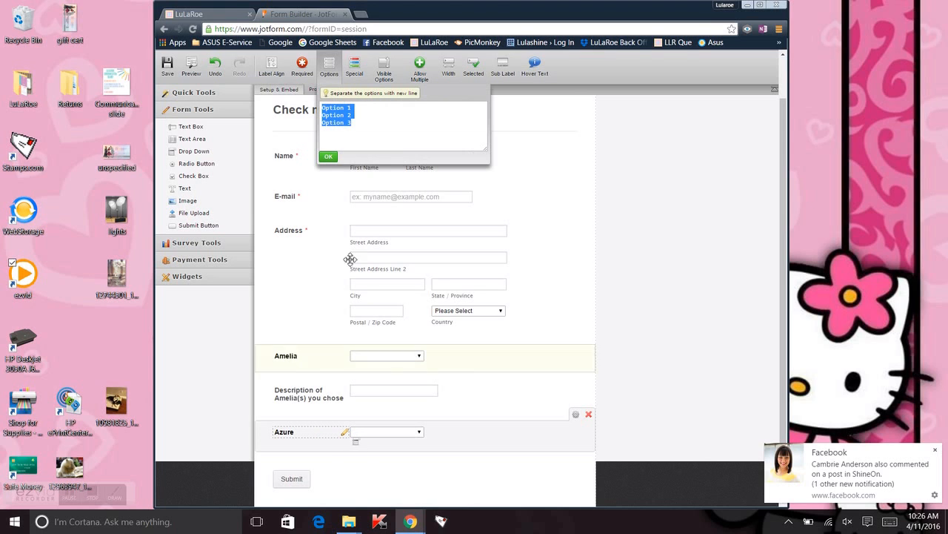
{"action": "type", "text": "xx"}
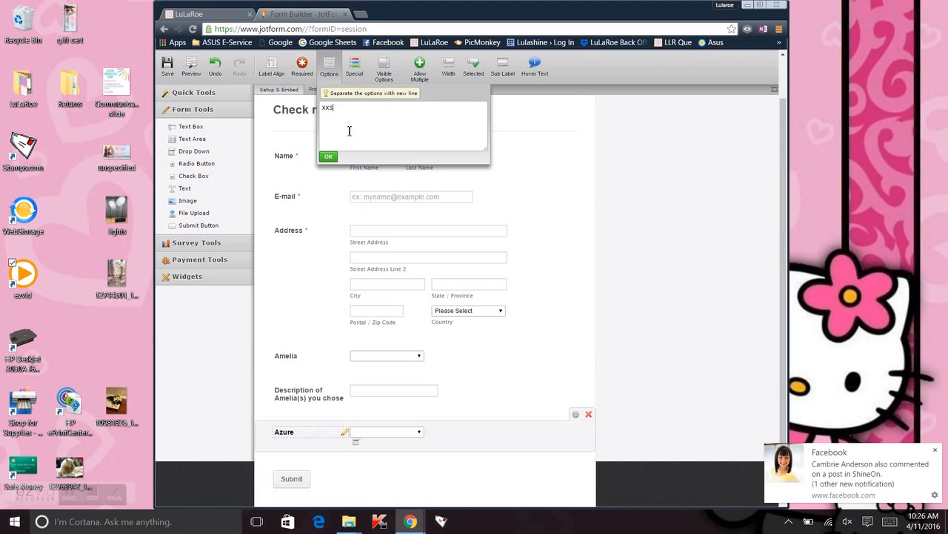
{"action": "type", "text": "s"}
{"action": "key", "text": "Return"}
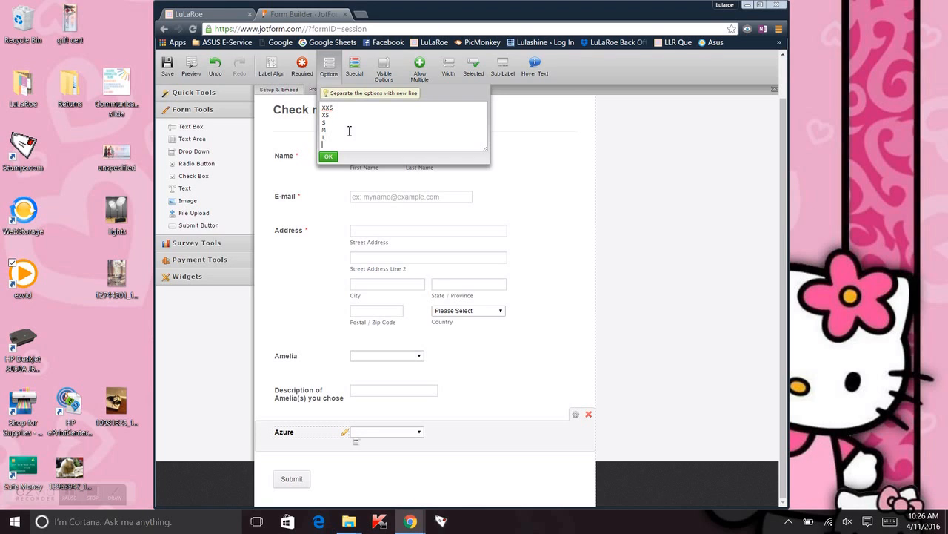
{"action": "type", "text": "XS S M L XL"}
{"action": "key", "text": "Return"}
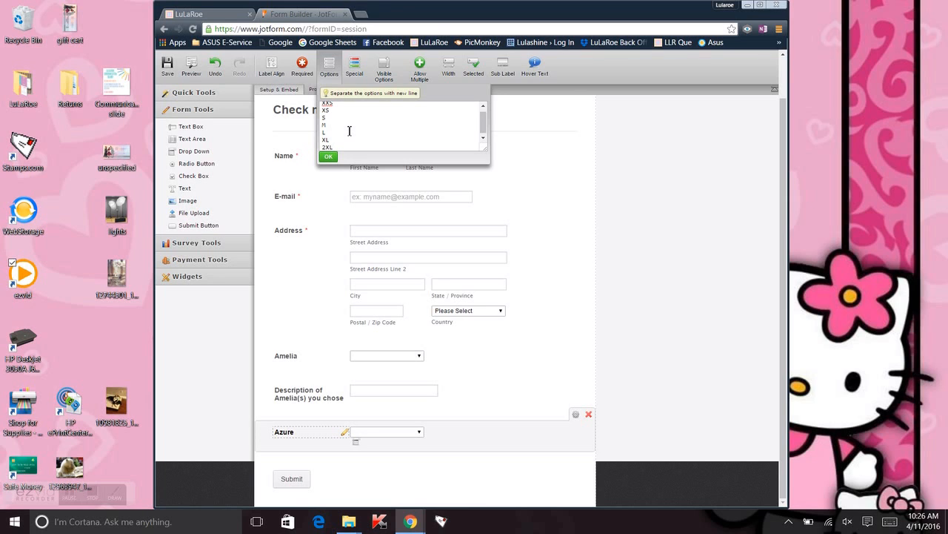
{"action": "left_click", "coordinate": [328, 155]}
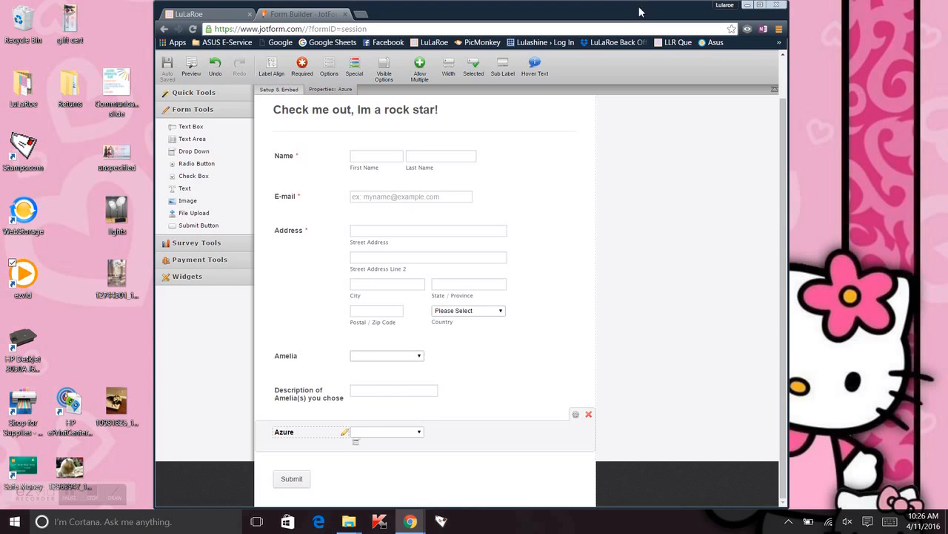
{"action": "left_click_drag", "start_coordinate": [640, 12], "coordinate": [653, 12]}
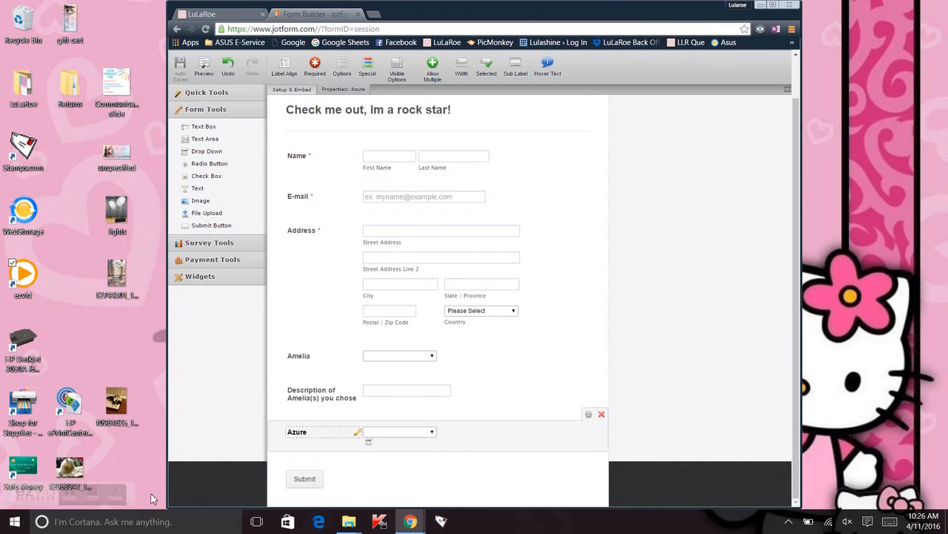
Add an image field below the Azure drop-down using the previously uploaded LuLaRoe logo with the nested-squares emblem.
{"action": "left_click", "coordinate": [214, 204]}
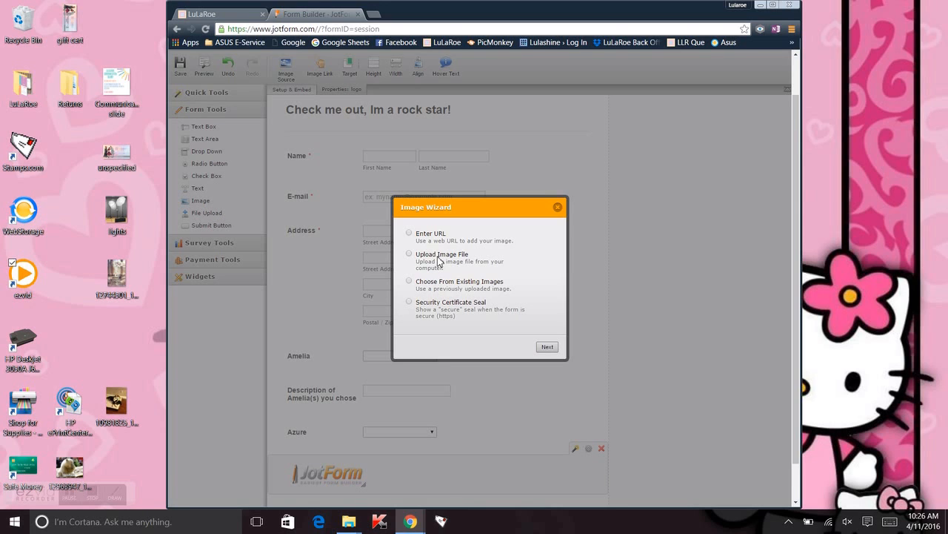
{"action": "left_click", "coordinate": [410, 282]}
{"action": "left_click", "coordinate": [547, 346]}
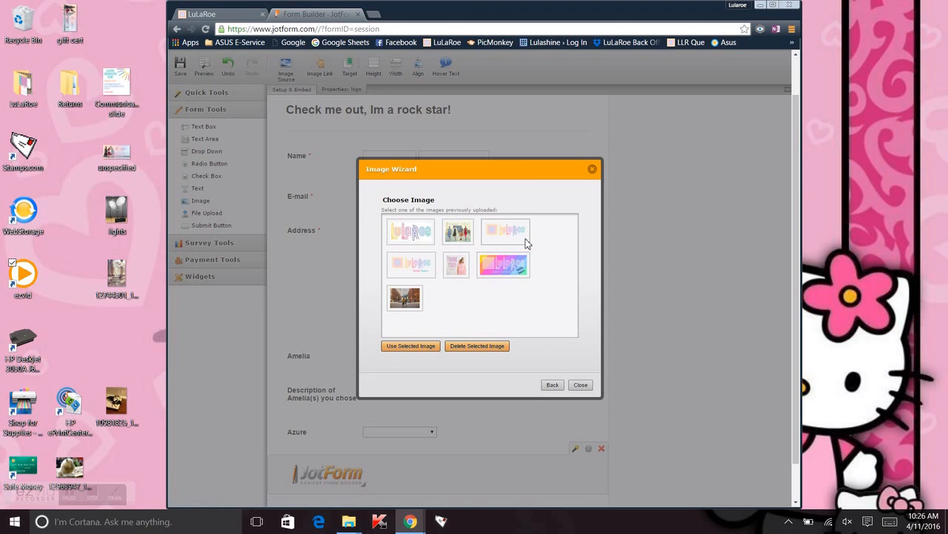
{"action": "left_click", "coordinate": [503, 240]}
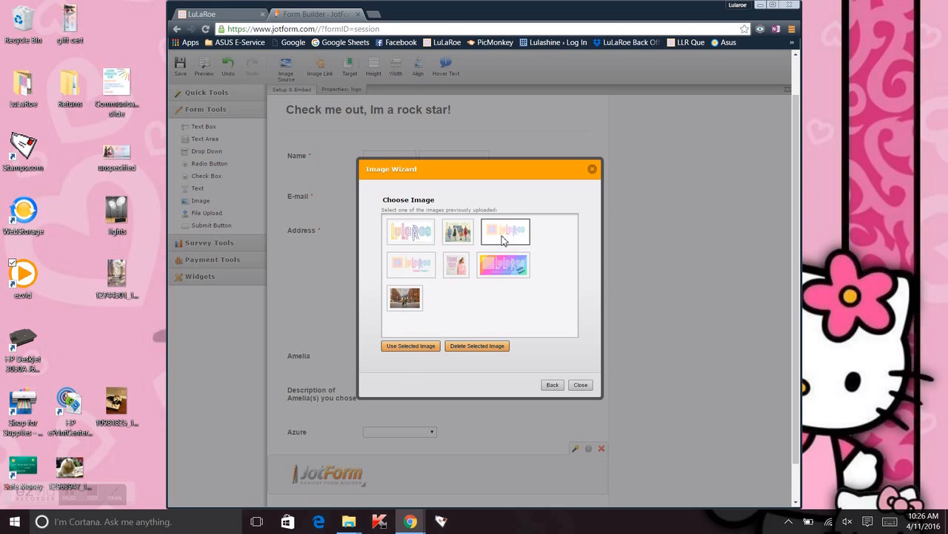
{"action": "left_click", "coordinate": [409, 347]}
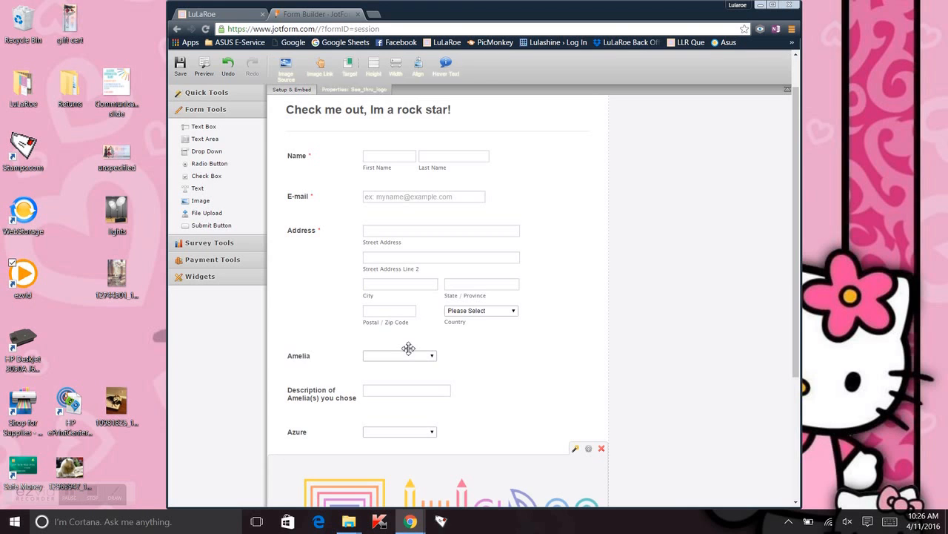
{"action": "scroll", "coordinate": [778, 308], "scroll_direction": "down", "scroll_amount": 1}
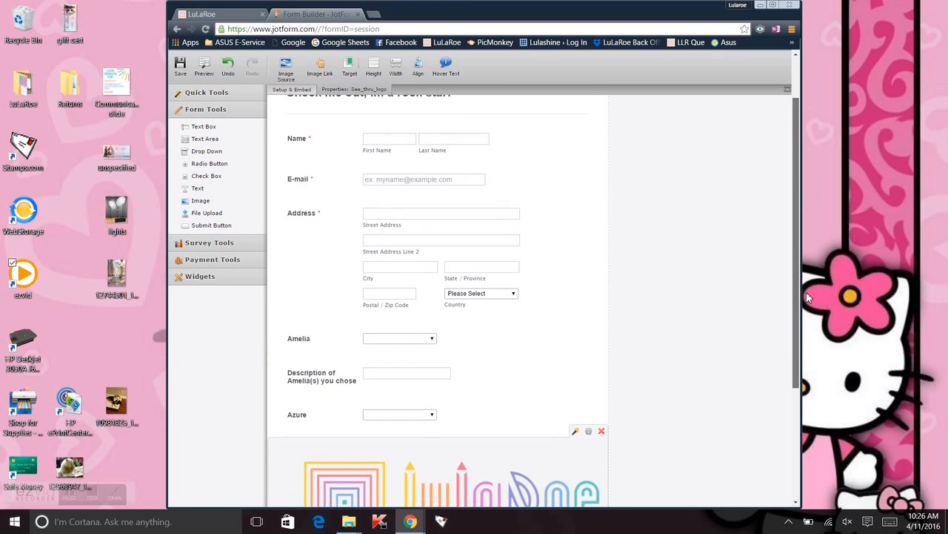
Try to add a second image by browsing the computer's LuLaRoe Logo folder for a file to upload.
{"action": "left_click", "coordinate": [201, 200]}
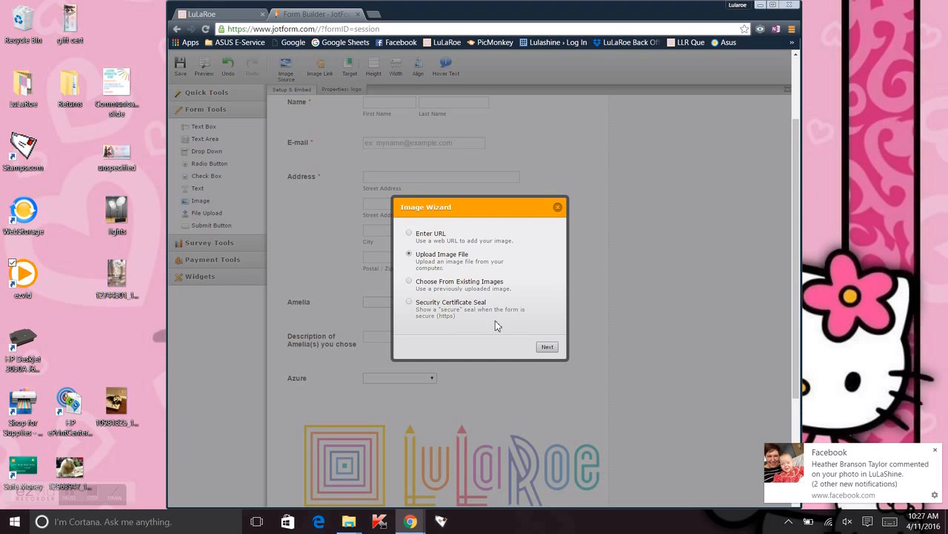
{"action": "left_click", "coordinate": [546, 346]}
{"action": "left_click", "coordinate": [406, 277]}
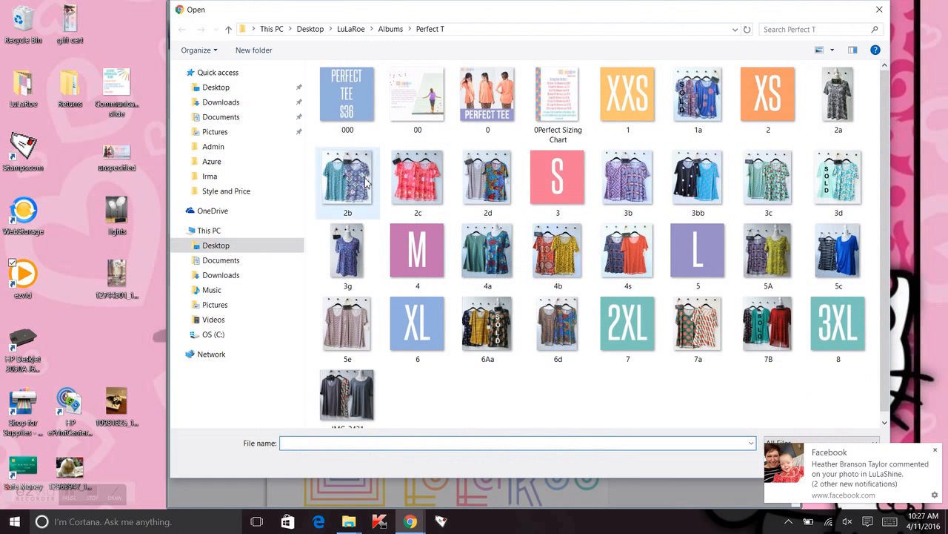
{"action": "left_click", "coordinate": [350, 29]}
{"action": "double_click", "coordinate": [363, 108]}
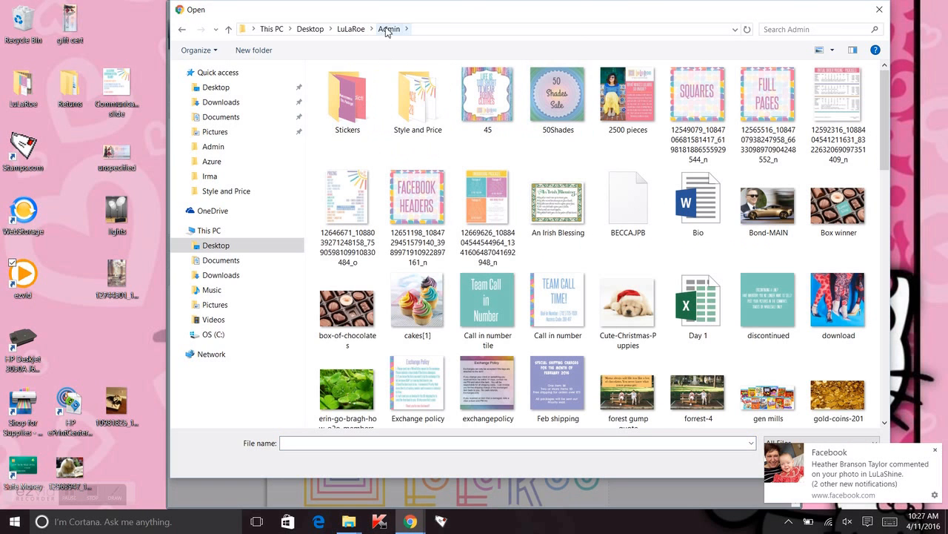
{"action": "left_click", "coordinate": [353, 30]}
{"action": "double_click", "coordinate": [634, 100]}
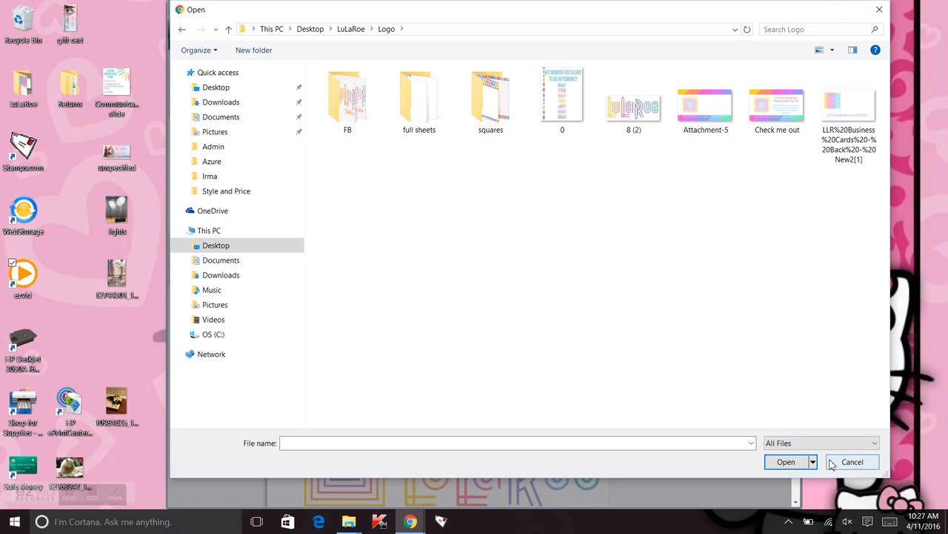
{"action": "left_click", "coordinate": [852, 461]}
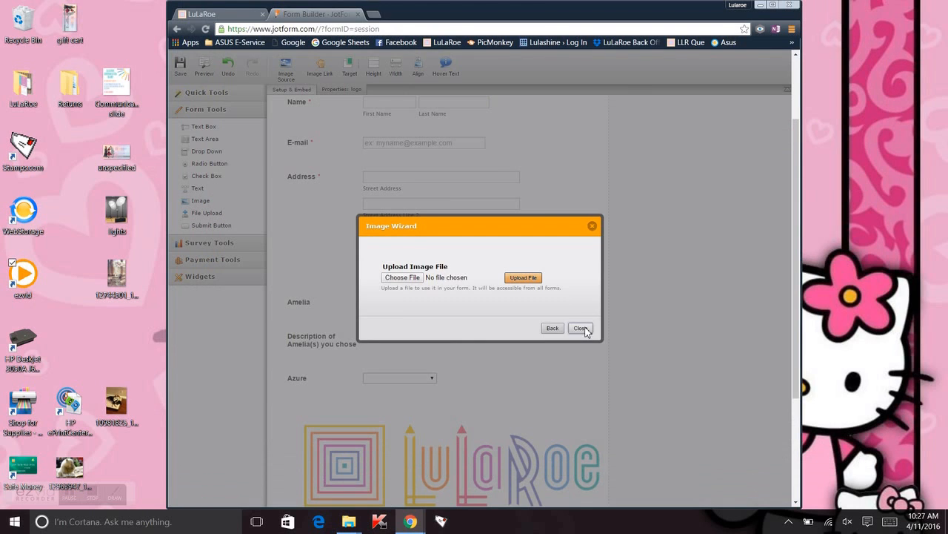
{"action": "left_click", "coordinate": [580, 329]}
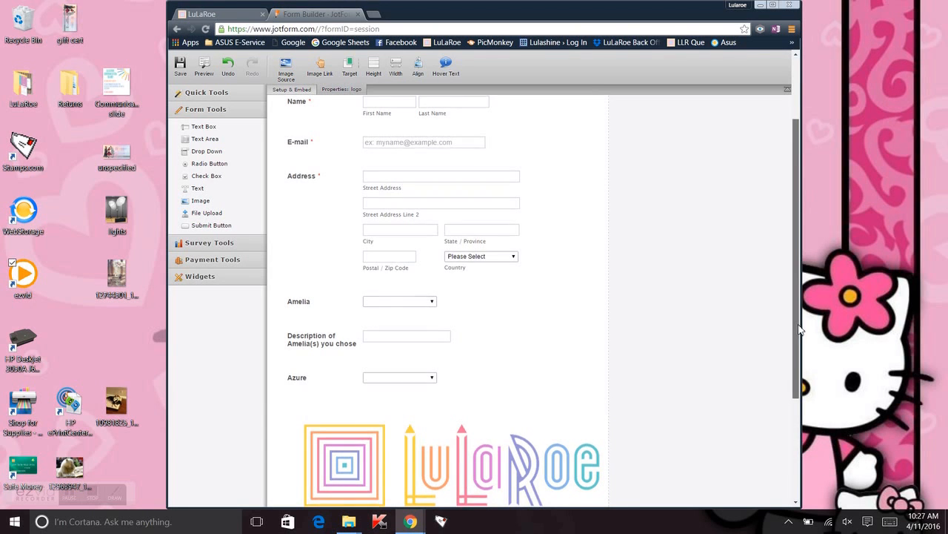
Shrink the LuLaRoe logo slightly and delete the extra JotForm placeholder image below it.
{"action": "left_click_drag", "start_coordinate": [791, 324], "coordinate": [791, 385]}
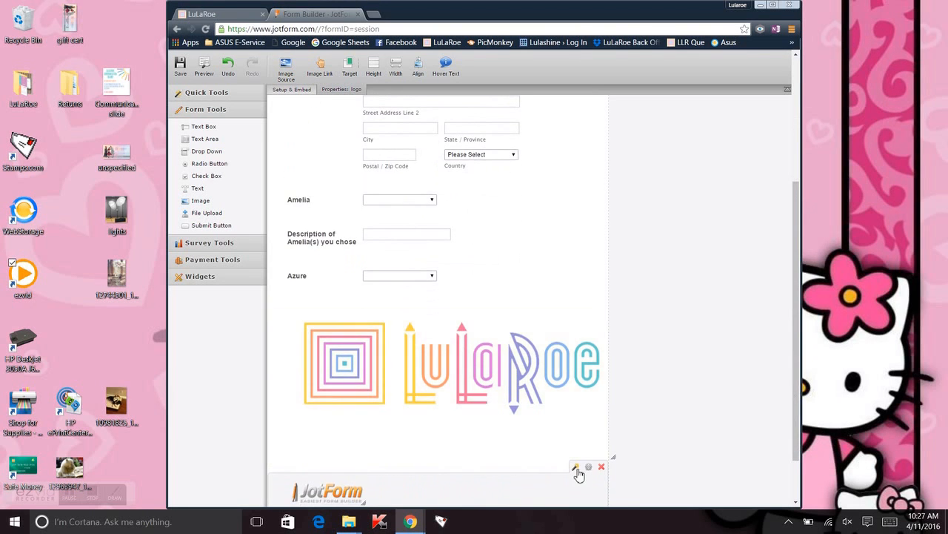
{"action": "left_click_drag", "start_coordinate": [615, 460], "coordinate": [579, 440]}
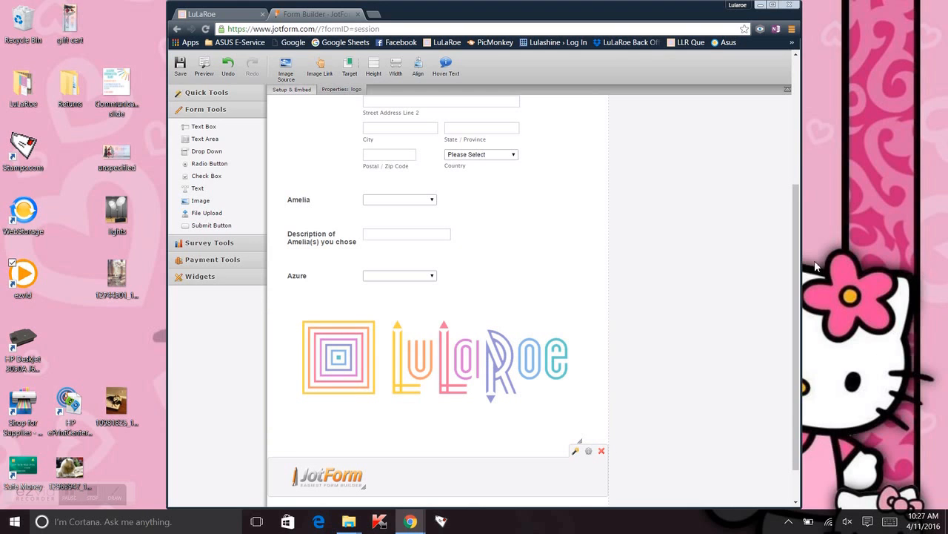
{"action": "scroll", "coordinate": [792, 253], "scroll_direction": "down", "scroll_amount": 1}
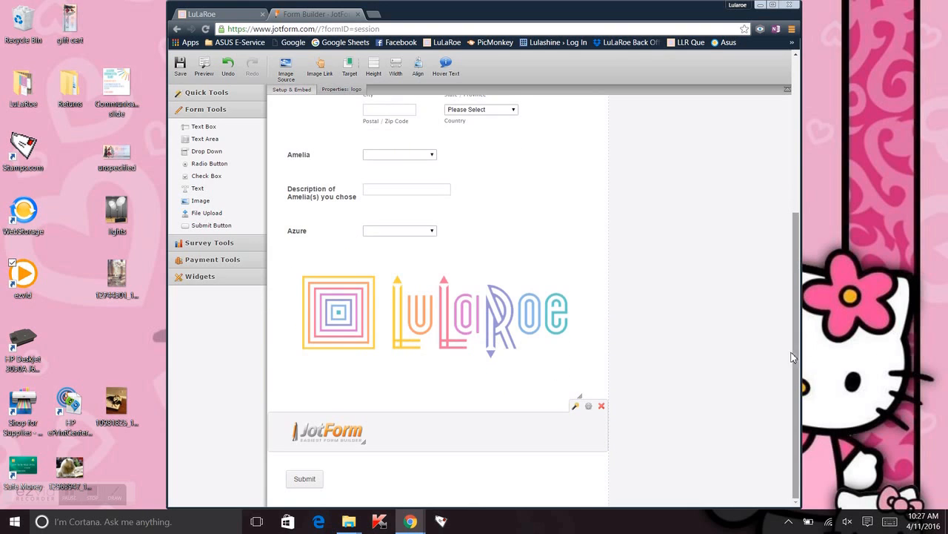
{"action": "left_click", "coordinate": [602, 405]}
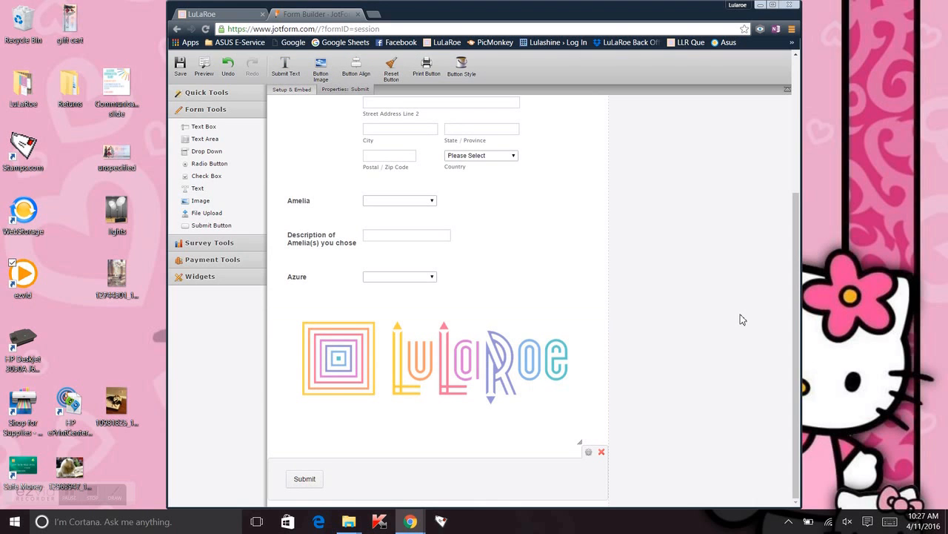
Preview the checkout form and close the preview.
{"action": "left_click_drag", "start_coordinate": [798, 320], "coordinate": [795, 194]}
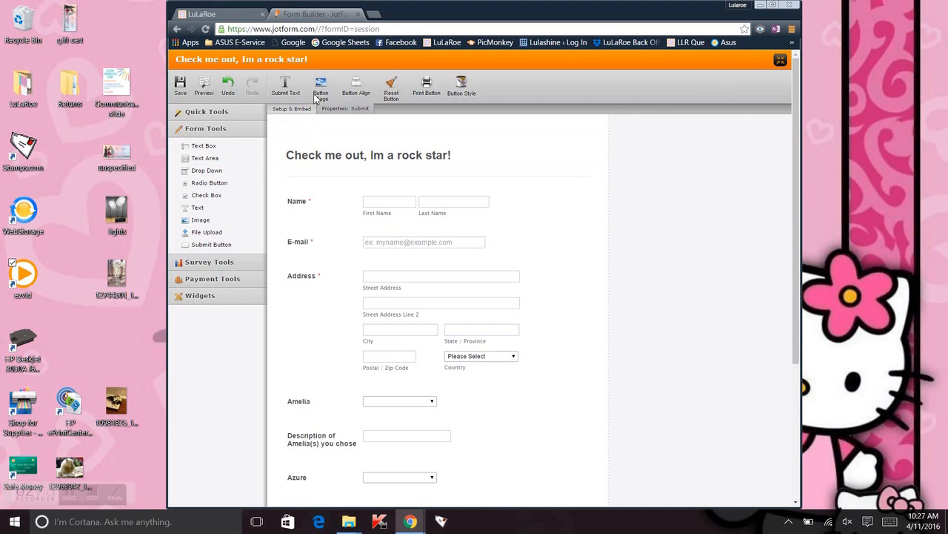
{"action": "left_click", "coordinate": [206, 85]}
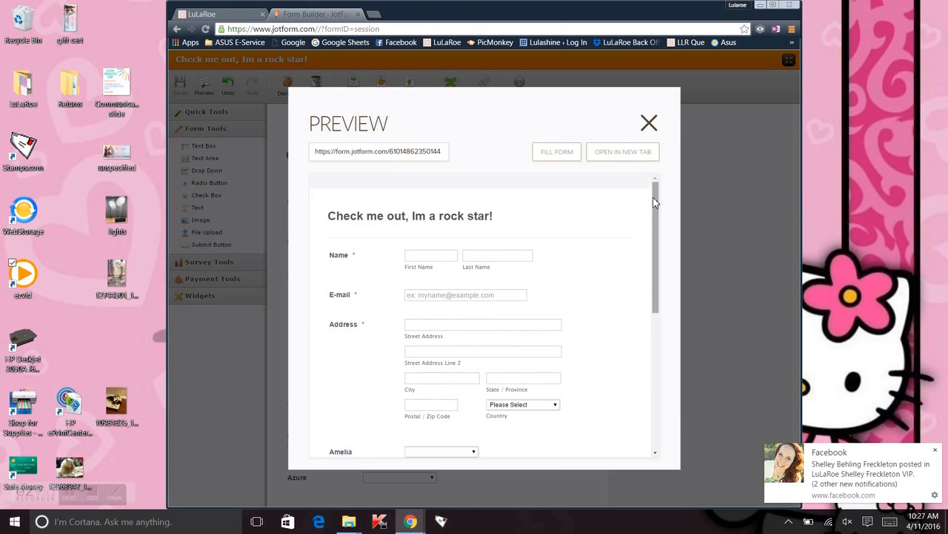
{"action": "left_click_drag", "start_coordinate": [655, 200], "coordinate": [646, 121]}
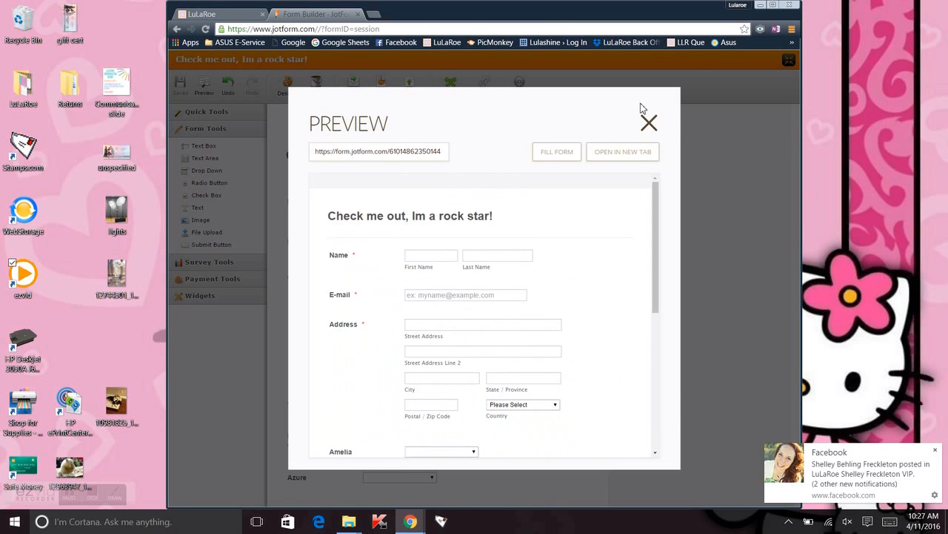
{"action": "left_click", "coordinate": [649, 123]}
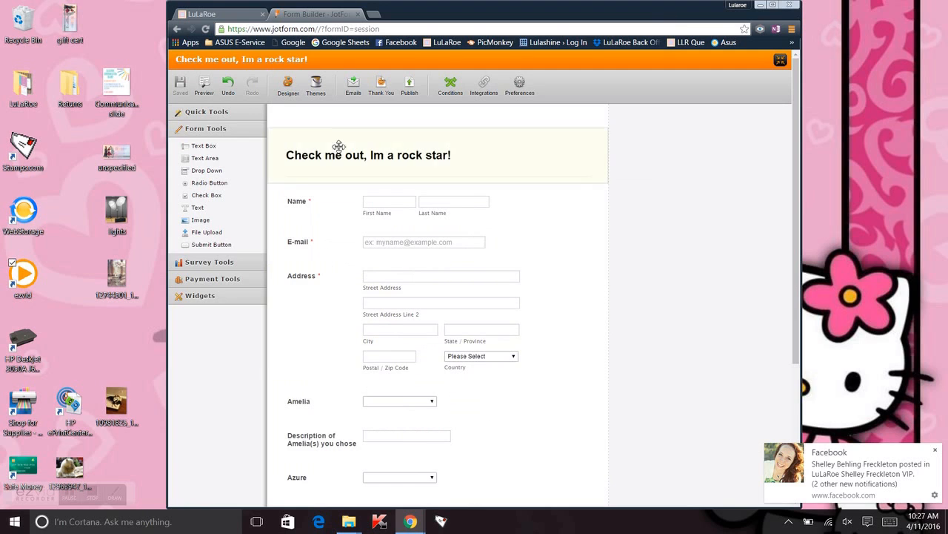
Open the Theme Store for the checkout form.
{"action": "left_click", "coordinate": [318, 88]}
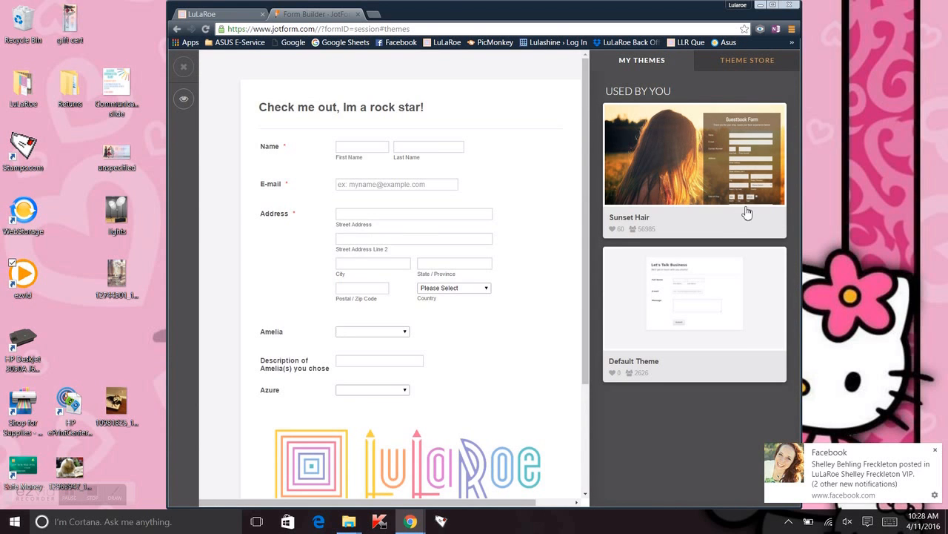
{"action": "left_click", "coordinate": [750, 60]}
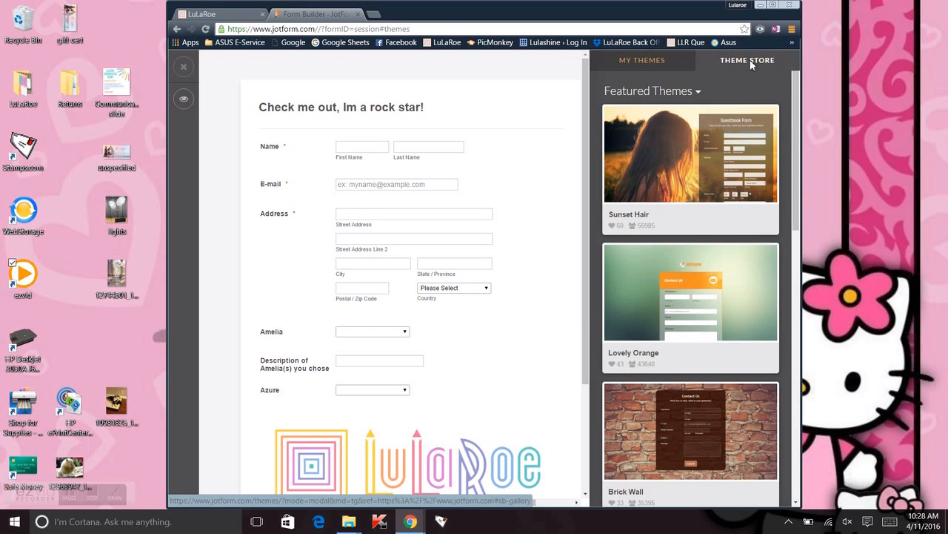
Try the Lovely Orange and Brick Wall themes on the form.
{"action": "left_click", "coordinate": [754, 289]}
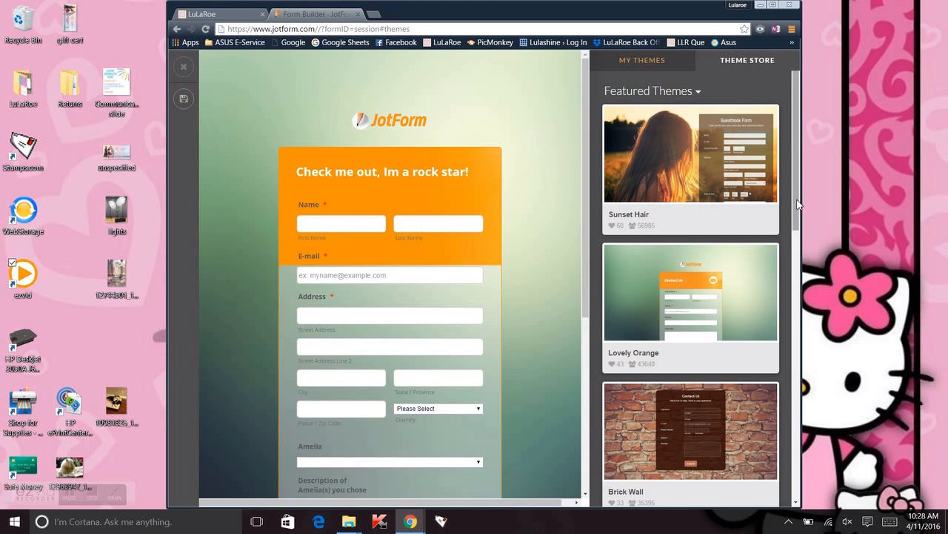
{"action": "scroll", "coordinate": [722, 289], "scroll_direction": "down", "scroll_amount": 2}
{"action": "left_click", "coordinate": [732, 280]}
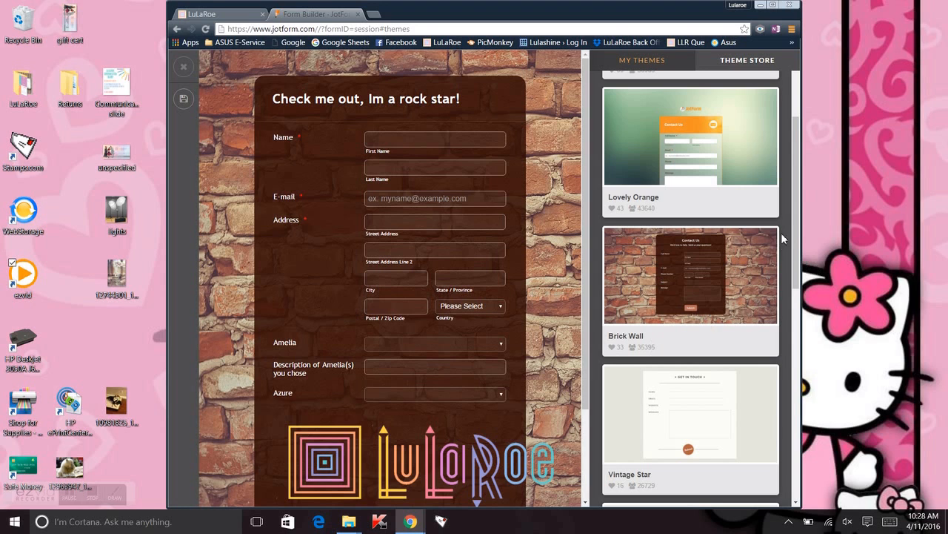
Apply the Pet Lover theme to the form, check how the logo fits, and save the theme.
{"action": "left_click_drag", "start_coordinate": [795, 232], "coordinate": [811, 311]}
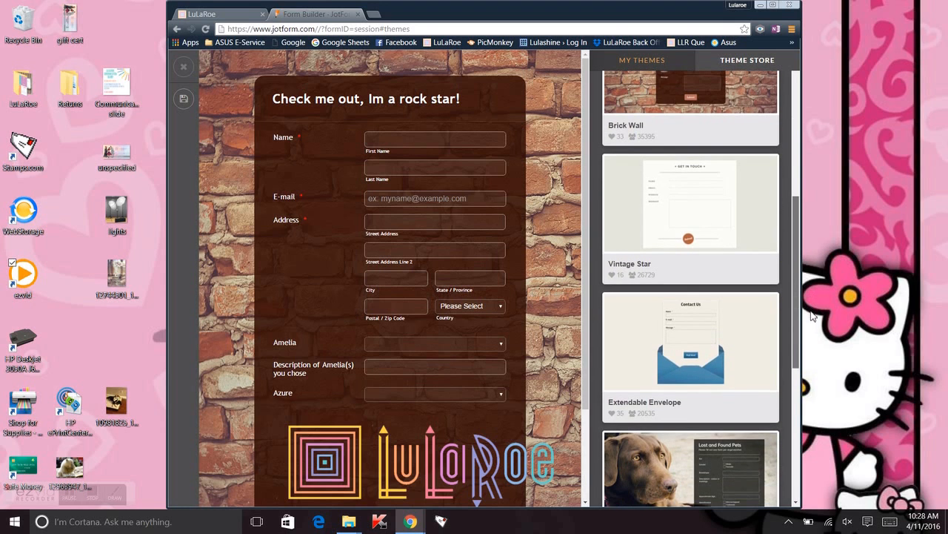
{"action": "right_click", "coordinate": [644, 458]}
{"action": "left_click", "coordinate": [626, 489]}
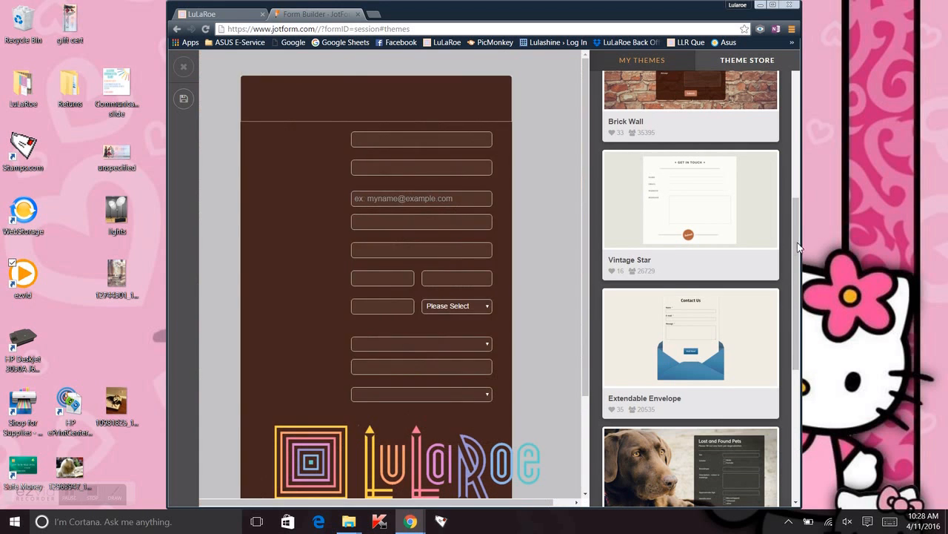
{"action": "left_click_drag", "start_coordinate": [799, 254], "coordinate": [814, 329]}
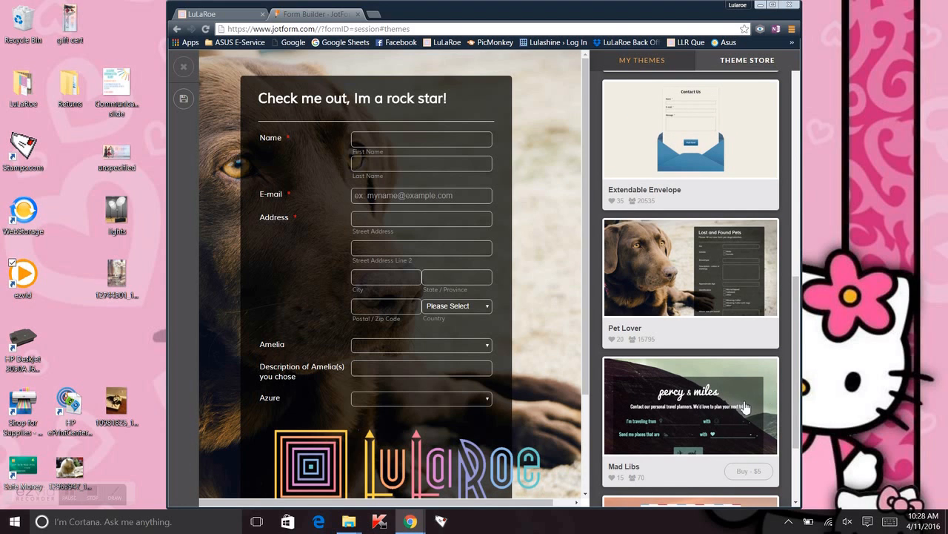
{"action": "scroll", "coordinate": [795, 346], "scroll_direction": "down", "scroll_amount": 2}
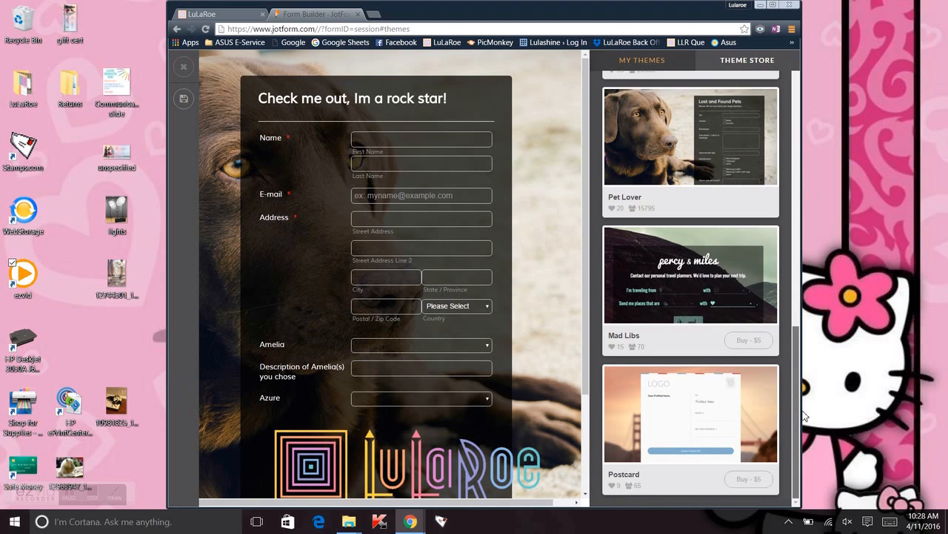
{"action": "scroll", "coordinate": [790, 345], "scroll_direction": "up", "scroll_amount": 3}
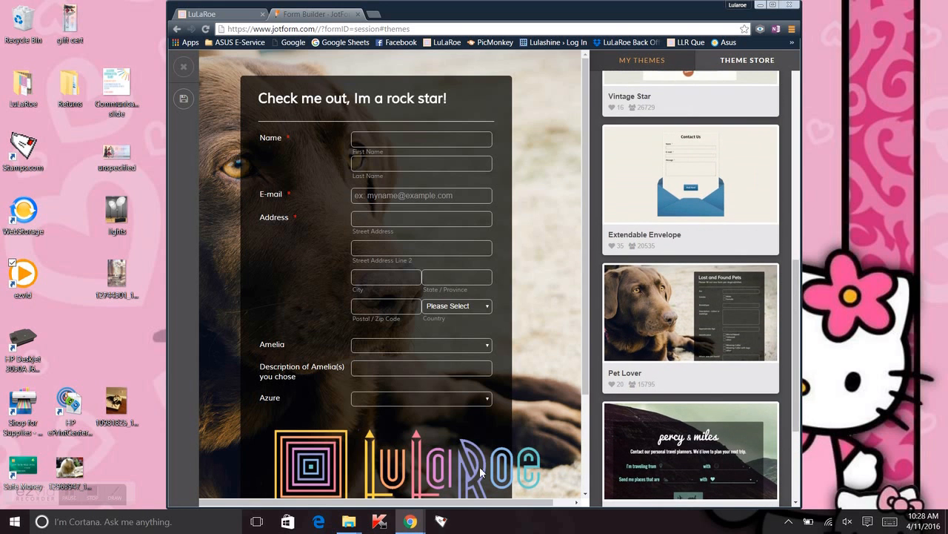
{"action": "left_click_drag", "start_coordinate": [585, 376], "coordinate": [483, 437]}
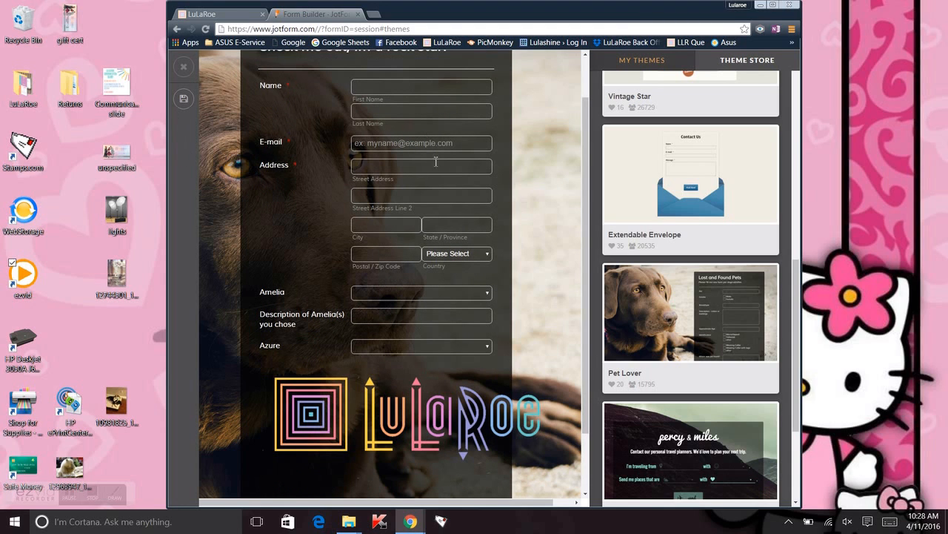
{"action": "left_click", "coordinate": [183, 101]}
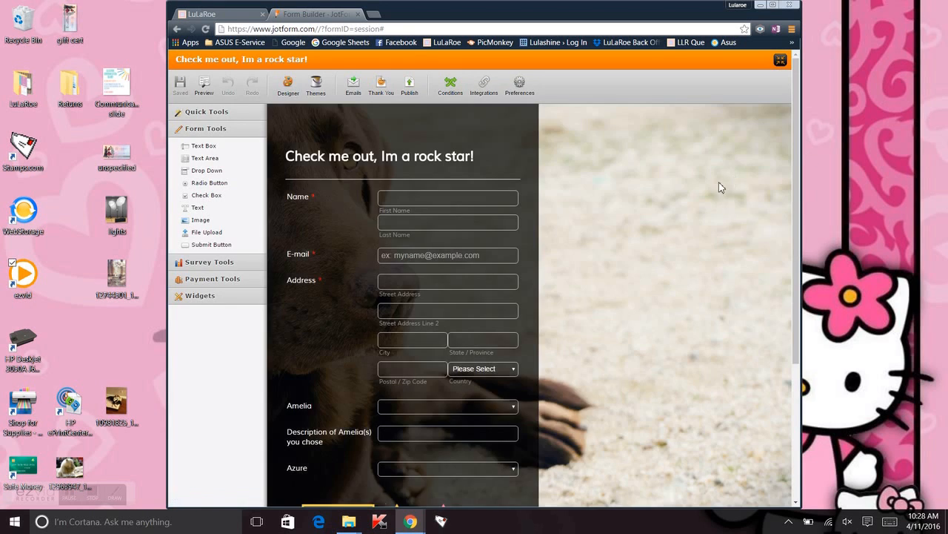
Shrink the LuLaRoe logo to fit inside the form's width and move it up above the Azure drop-down.
{"action": "left_click_drag", "start_coordinate": [797, 279], "coordinate": [812, 350]}
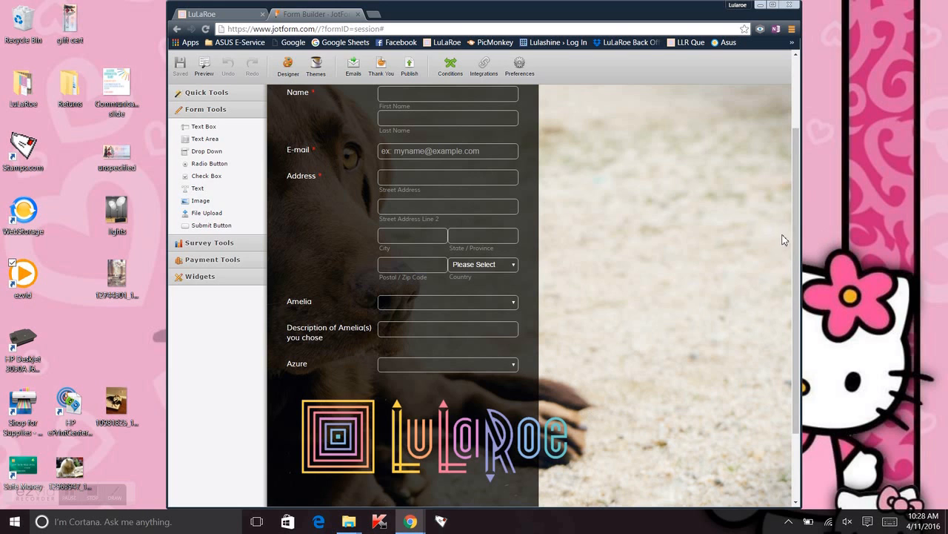
{"action": "scroll", "coordinate": [794, 245], "scroll_direction": "down", "scroll_amount": 1}
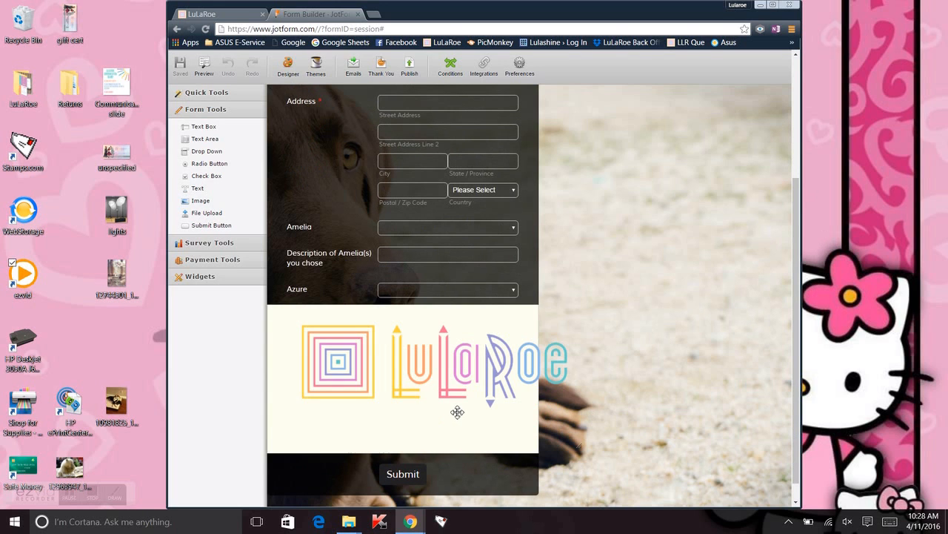
{"action": "left_click_drag", "start_coordinate": [579, 445], "coordinate": [523, 417]}
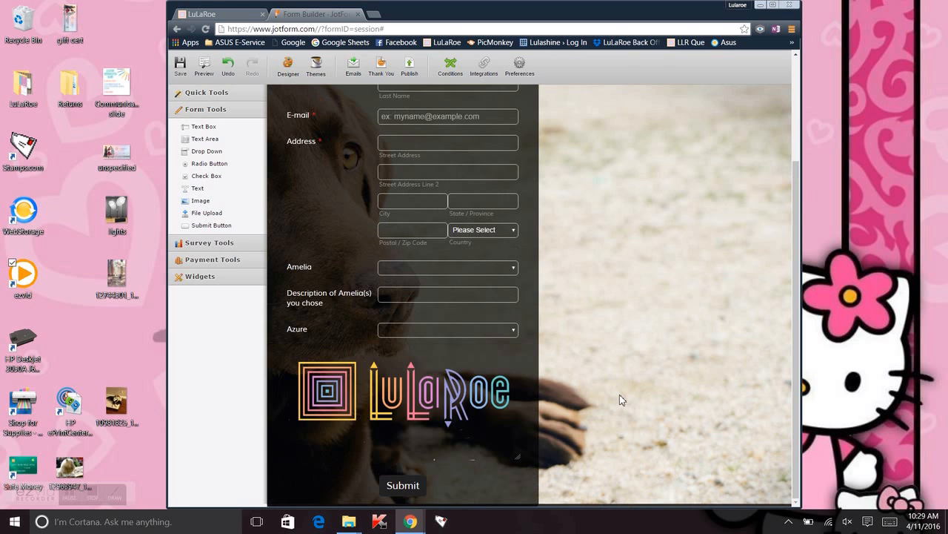
{"action": "right_click", "coordinate": [487, 402]}
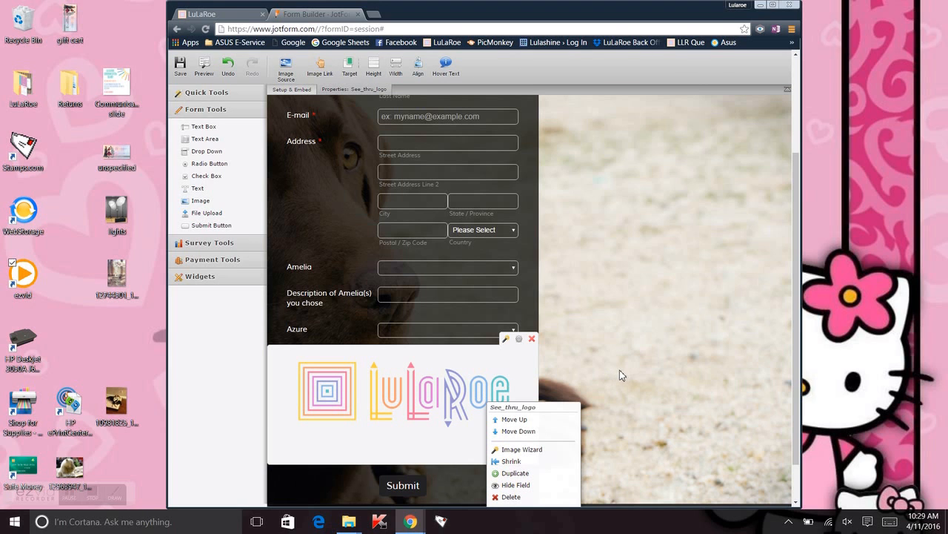
{"action": "left_click", "coordinate": [513, 419]}
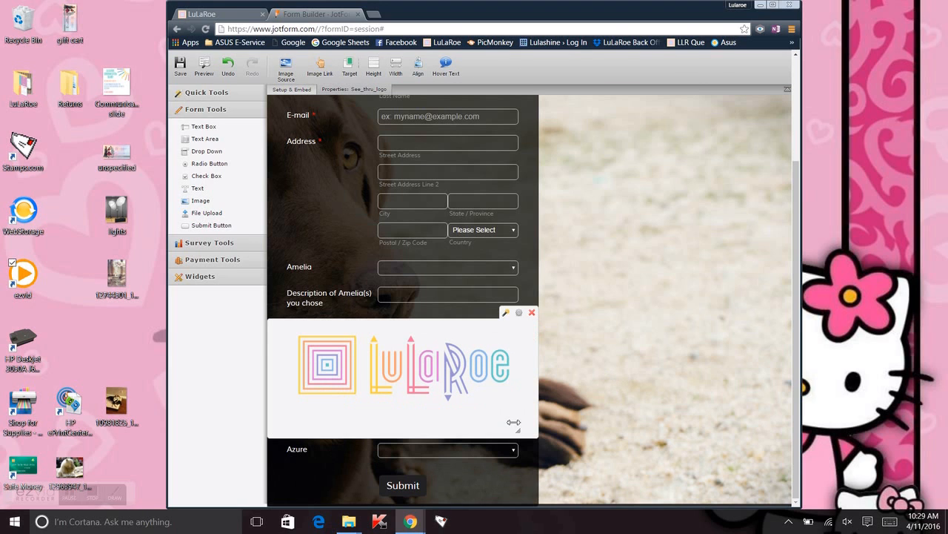
Try the LuLaRoe logo above the Amelia description field, and move it back down below the Azure drop-down.
{"action": "right_click", "coordinate": [480, 376]}
{"action": "left_click", "coordinate": [490, 394]}
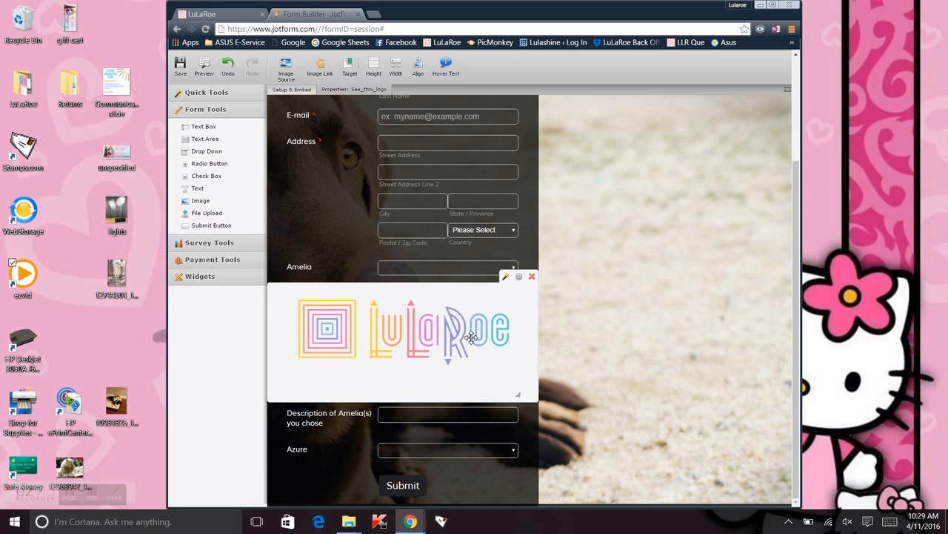
{"action": "right_click", "coordinate": [472, 338]}
{"action": "left_click", "coordinate": [485, 364]}
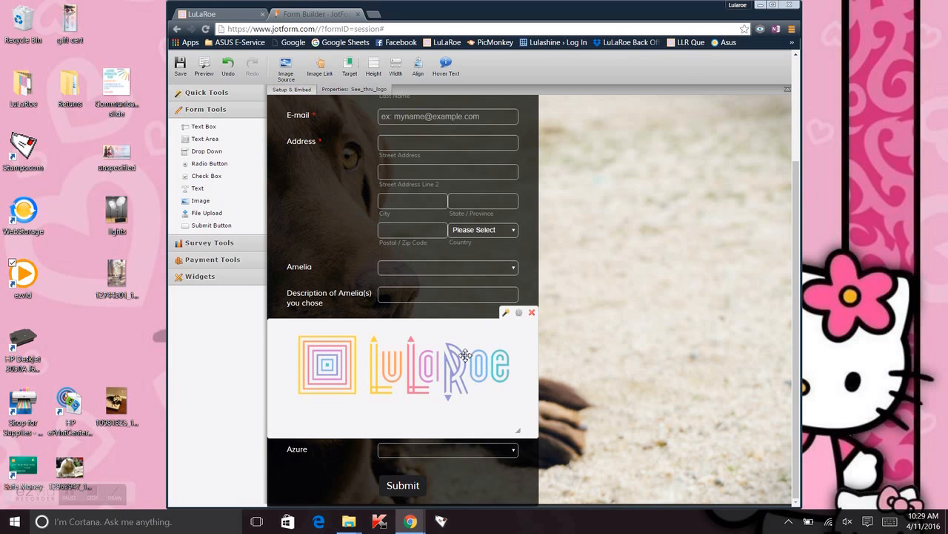
{"action": "right_click", "coordinate": [465, 354]}
{"action": "left_click", "coordinate": [483, 385]}
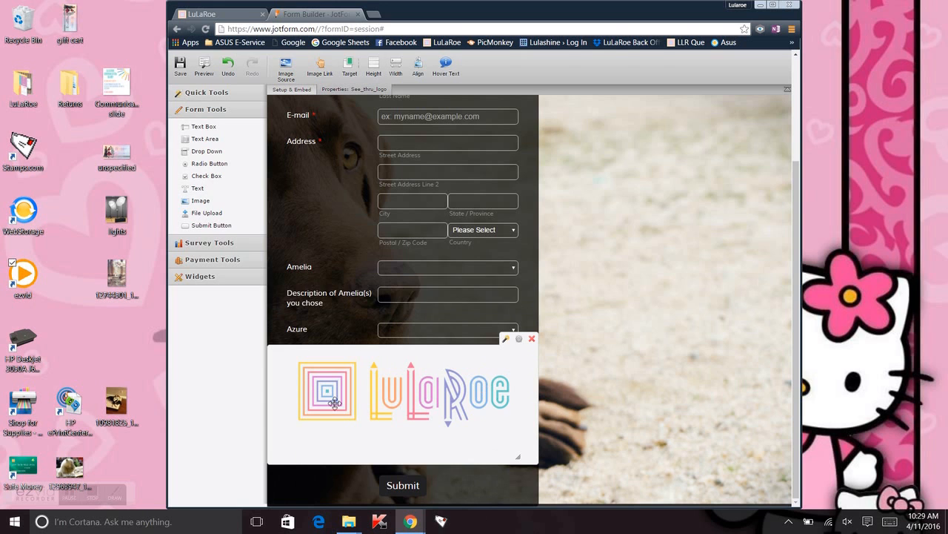
Add the previously uploaded LuLaRoe logo that includes the consultant's name to the form and shrink it to fit the form's width.
{"action": "left_click", "coordinate": [204, 199]}
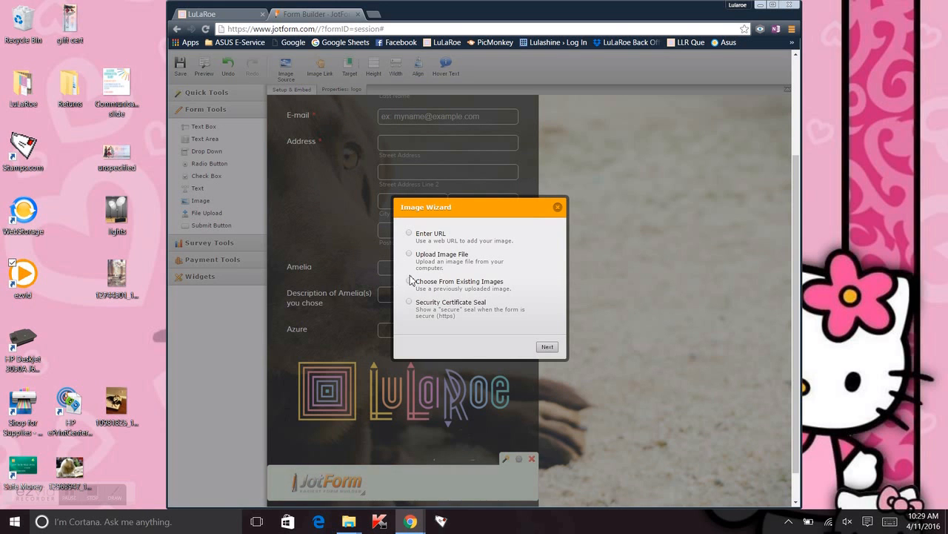
{"action": "left_click", "coordinate": [541, 352]}
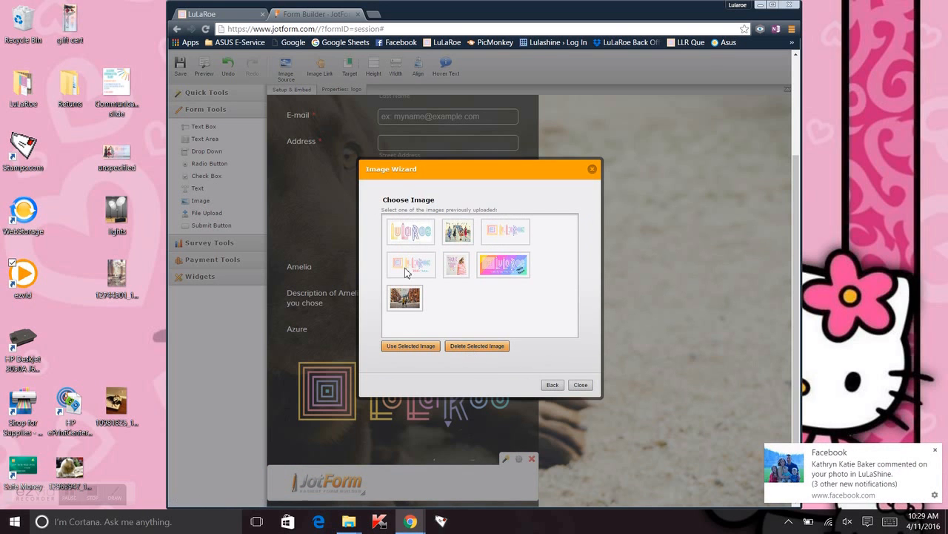
{"action": "left_click", "coordinate": [408, 271]}
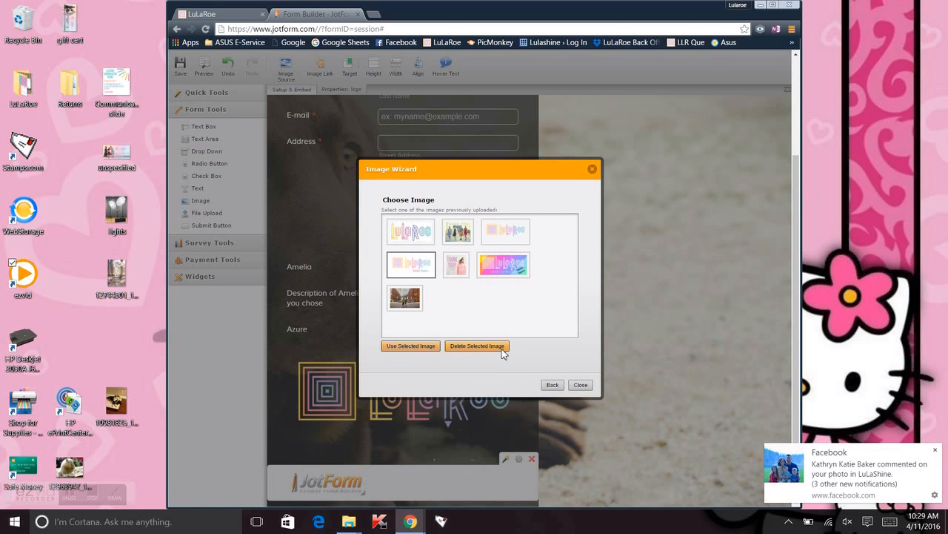
{"action": "left_click", "coordinate": [412, 346]}
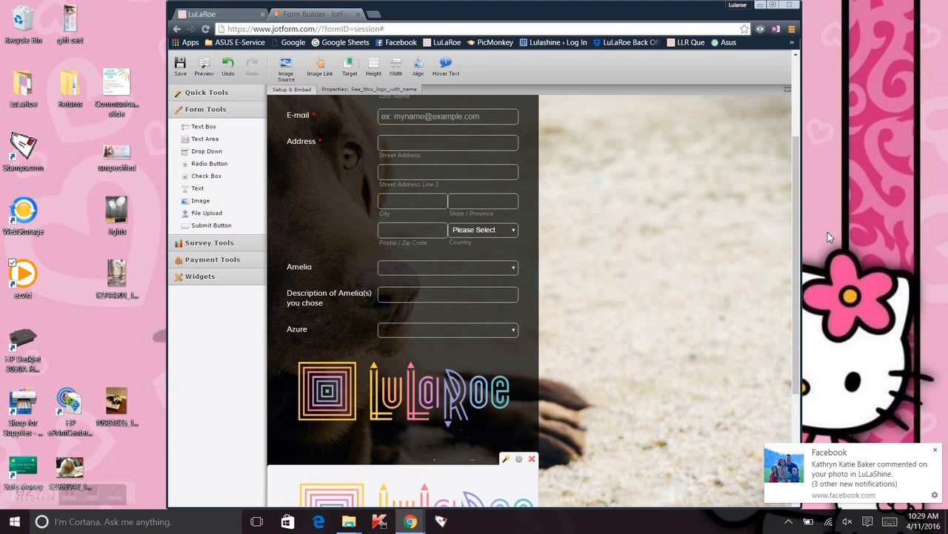
{"action": "left_click_drag", "start_coordinate": [798, 230], "coordinate": [816, 297]}
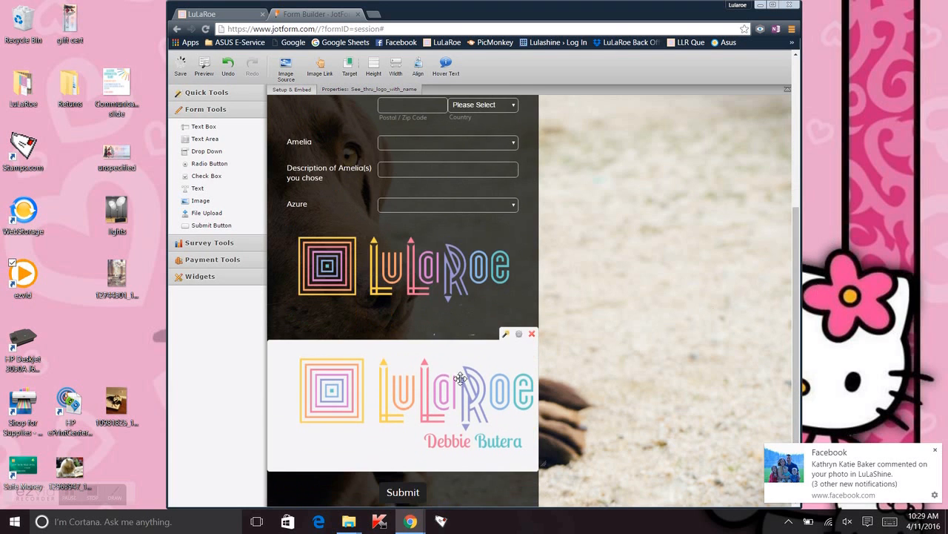
{"action": "left_click_drag", "start_coordinate": [542, 465], "coordinate": [516, 451]}
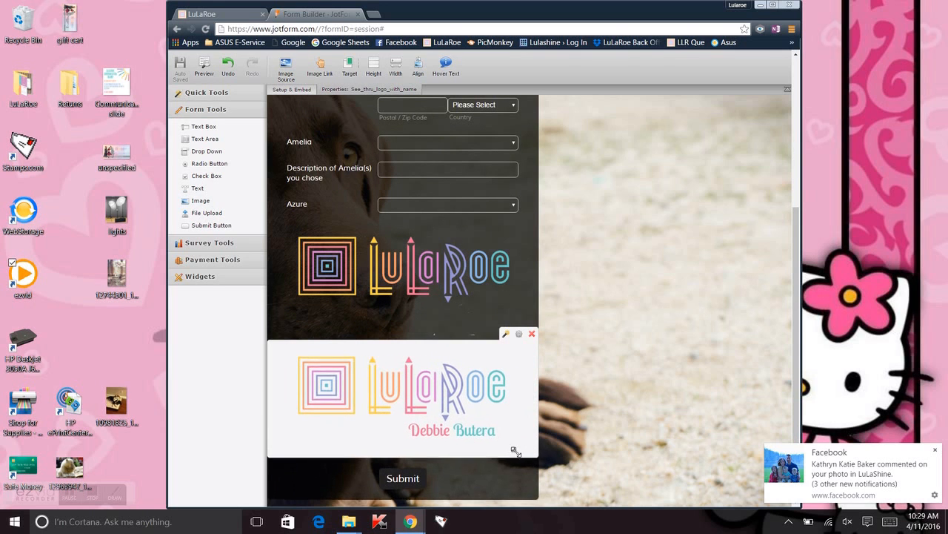
Move the logo with the consultant's name up to the very top of the form, above the "Check me out, Im a rock star!" heading.
{"action": "right_click", "coordinate": [464, 405]}
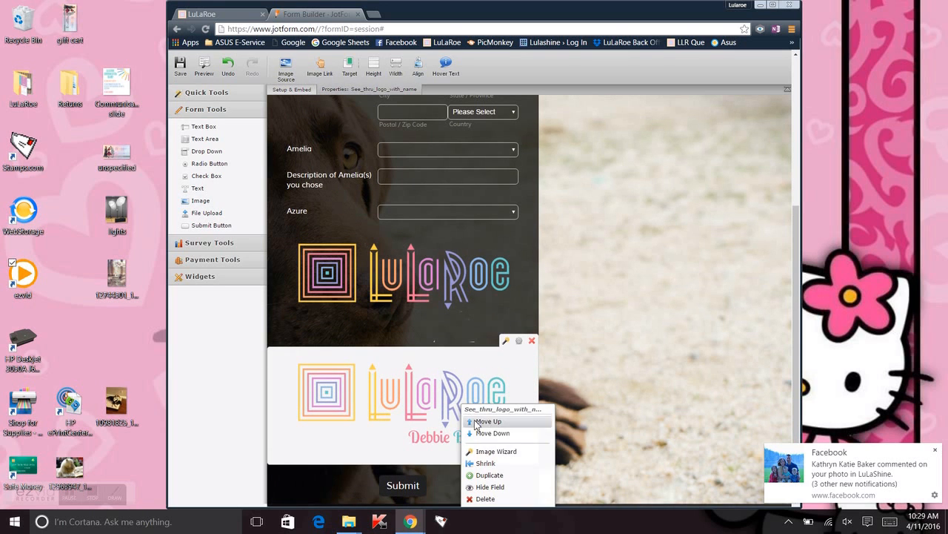
{"action": "left_click", "coordinate": [475, 421]}
{"action": "right_click", "coordinate": [456, 312]}
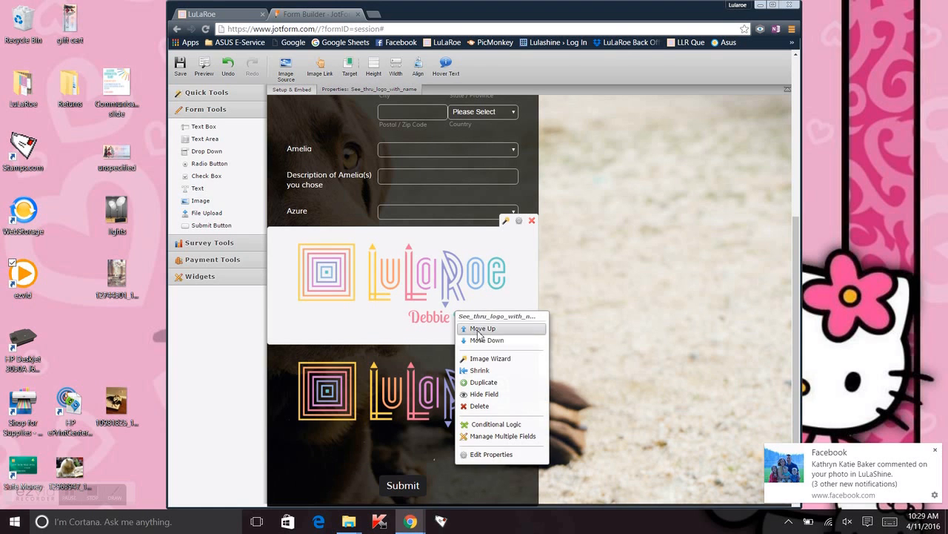
{"action": "left_click", "coordinate": [480, 330]}
{"action": "right_click", "coordinate": [448, 255]}
{"action": "left_click", "coordinate": [469, 271]}
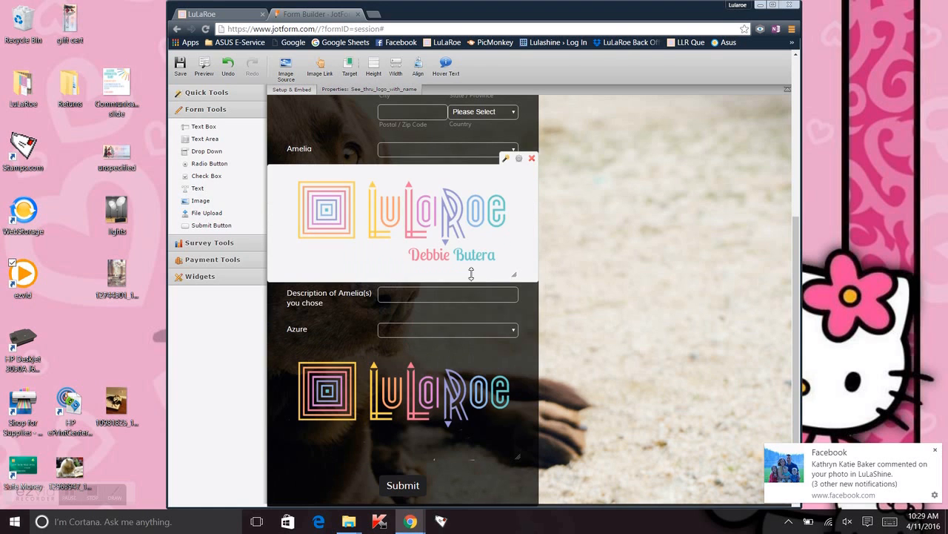
{"action": "right_click", "coordinate": [453, 218]}
{"action": "left_click", "coordinate": [466, 235]}
{"action": "right_click", "coordinate": [451, 190]}
{"action": "left_click", "coordinate": [469, 202]}
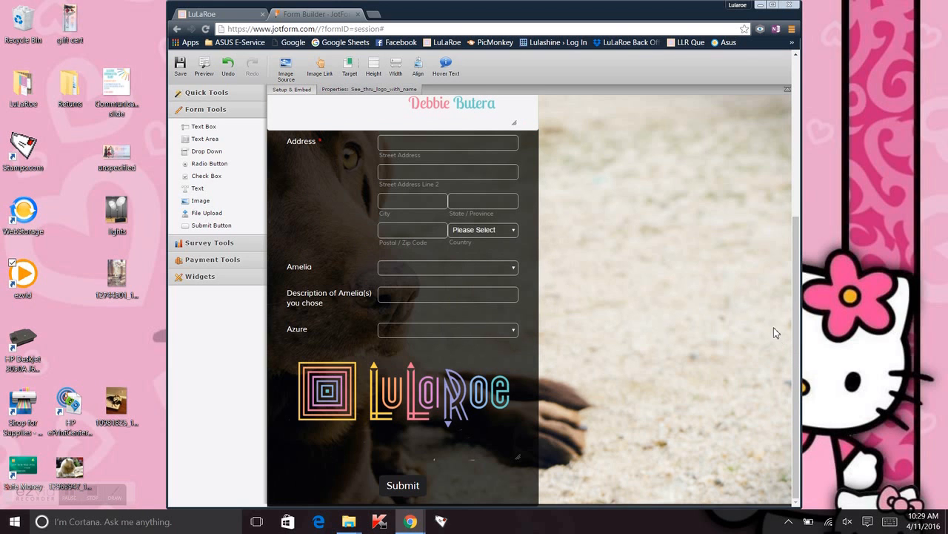
{"action": "scroll", "coordinate": [785, 296], "scroll_direction": "up", "scroll_amount": 3}
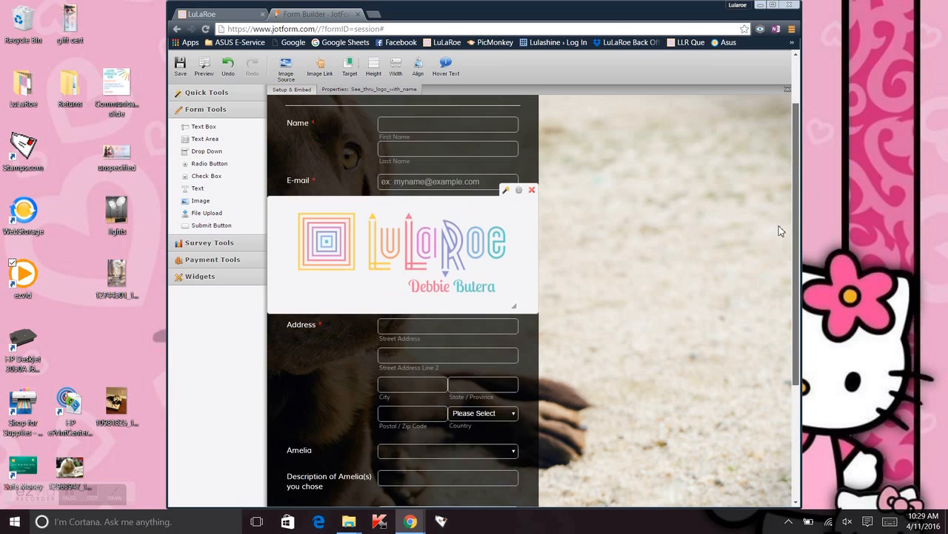
{"action": "right_click", "coordinate": [412, 261]}
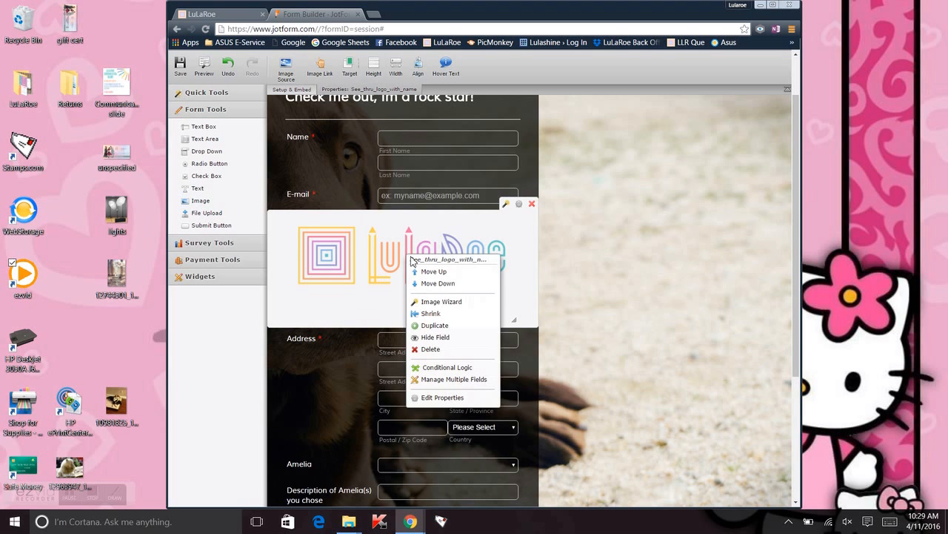
{"action": "left_click", "coordinate": [433, 271]}
{"action": "right_click", "coordinate": [441, 214]}
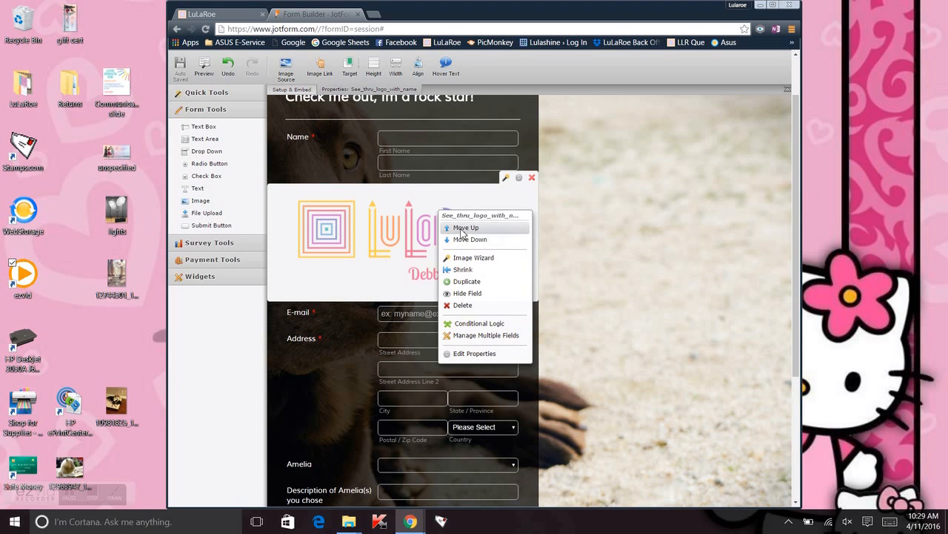
{"action": "left_click", "coordinate": [462, 228]}
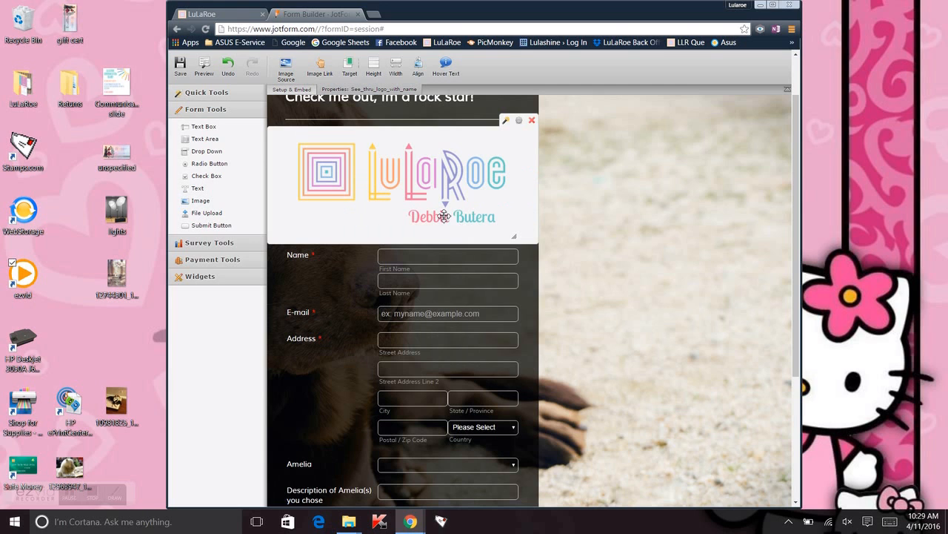
{"action": "right_click", "coordinate": [442, 215]}
{"action": "left_click", "coordinate": [465, 231]}
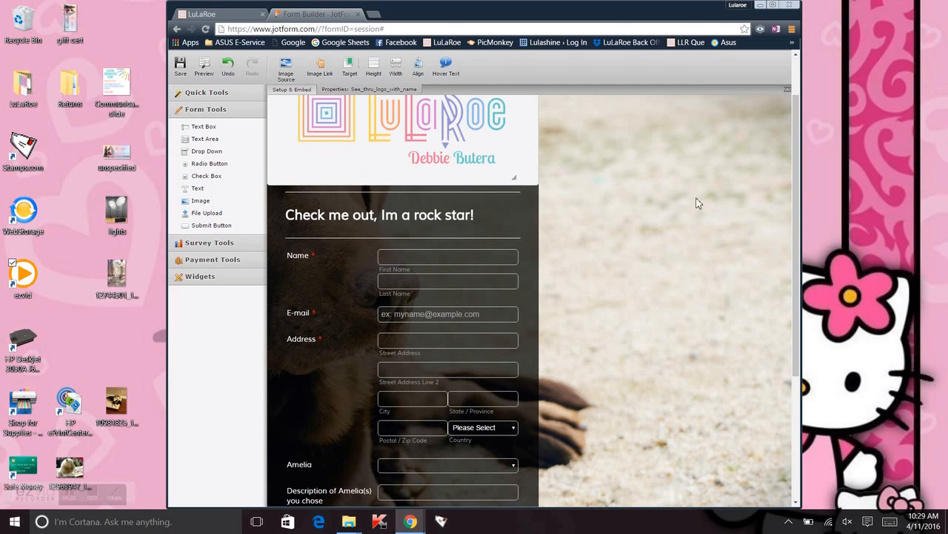
{"action": "left_click_drag", "start_coordinate": [796, 221], "coordinate": [787, 138]}
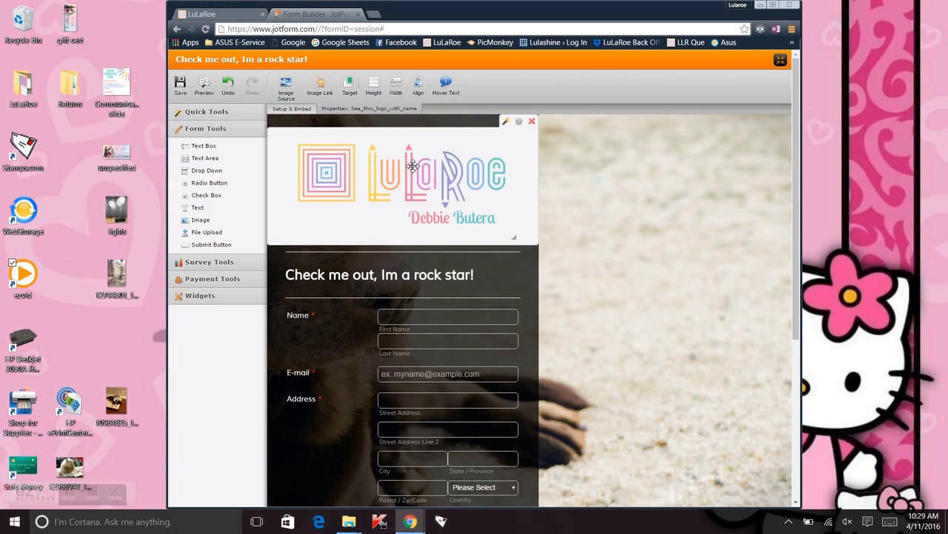
{"action": "left_click", "coordinate": [611, 221]}
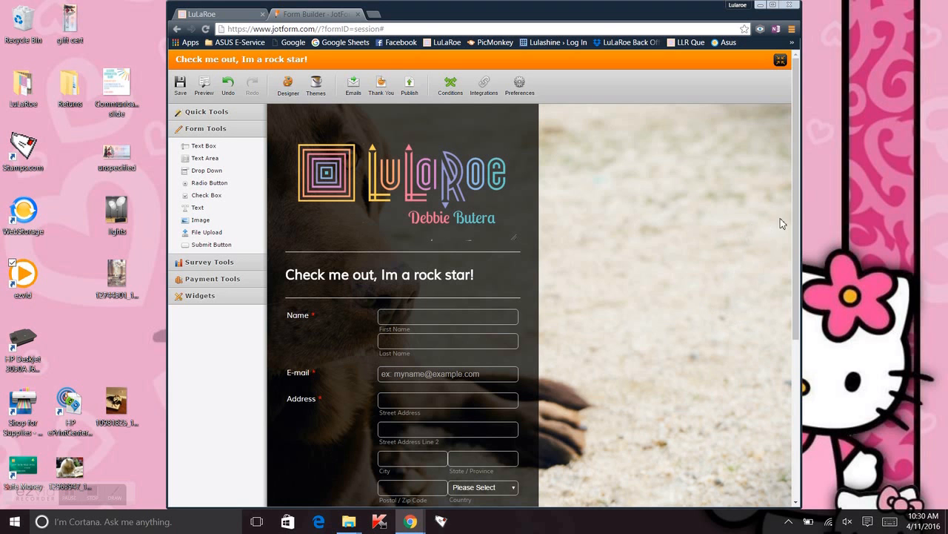
Add a text element to the form with the wording "This is where you tell me what you claimed" in place of the placeholder.
{"action": "left_click_drag", "start_coordinate": [799, 222], "coordinate": [819, 288]}
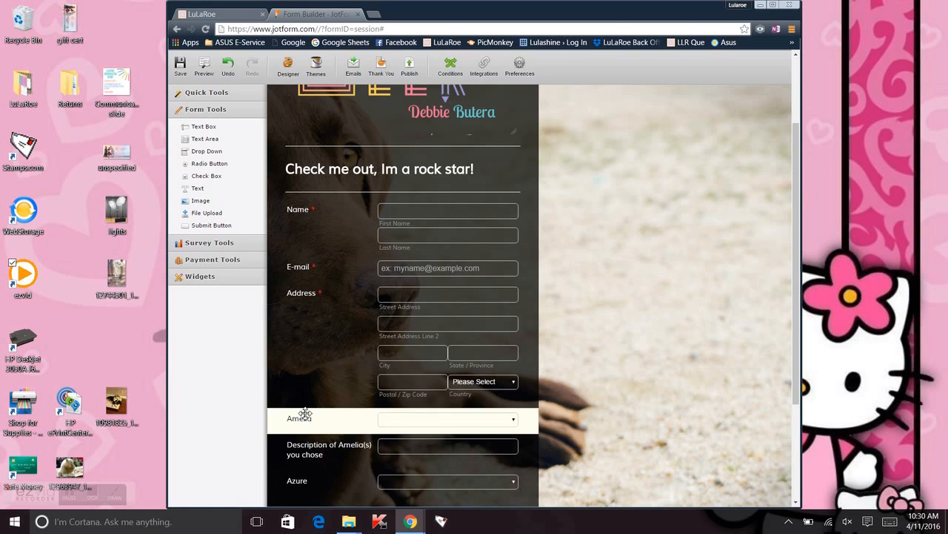
{"action": "left_click", "coordinate": [205, 188]}
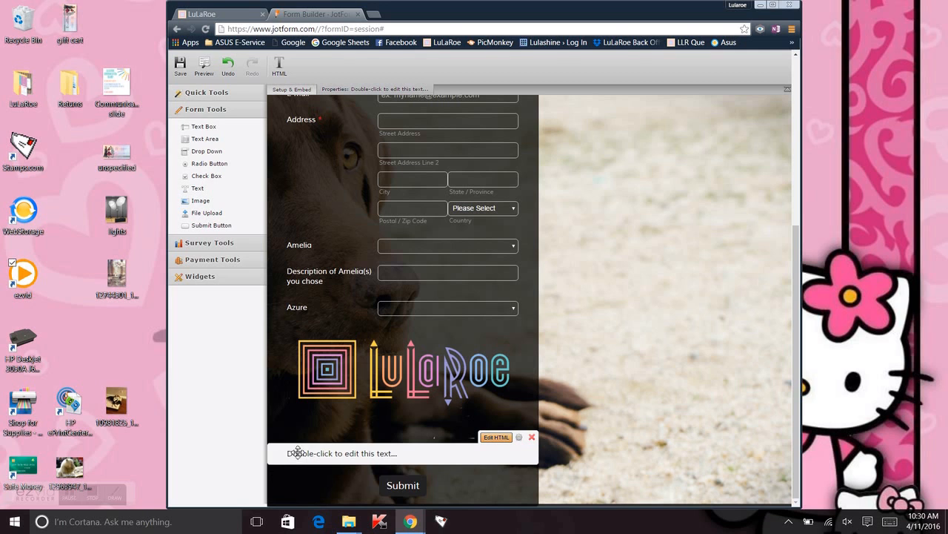
{"action": "double_click", "coordinate": [350, 453]}
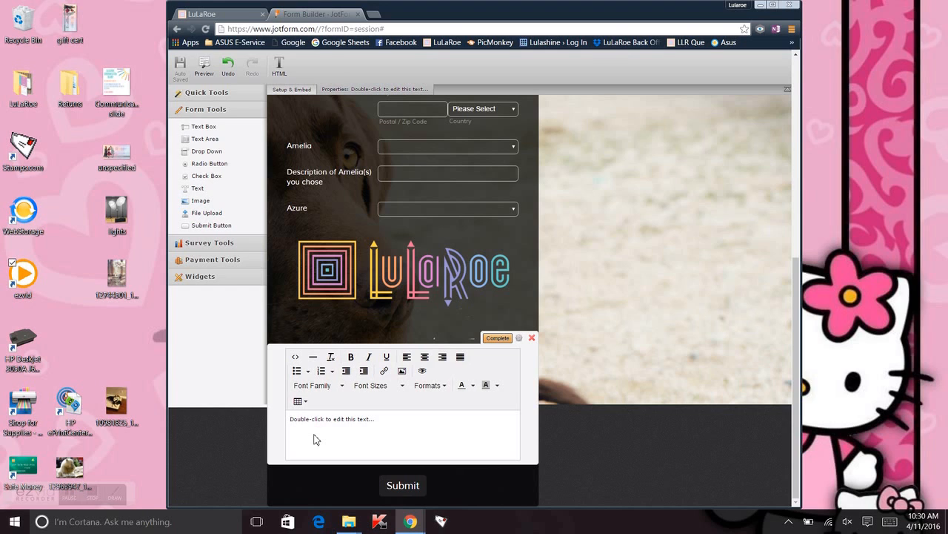
{"action": "type", "text": "This is where you ch"}
{"action": "key", "text": "BackSpace"}
{"action": "key", "text": "BackSpace"}
{"action": "type", "text": "tell me what"}
{"action": "type", "text": " you pu"}
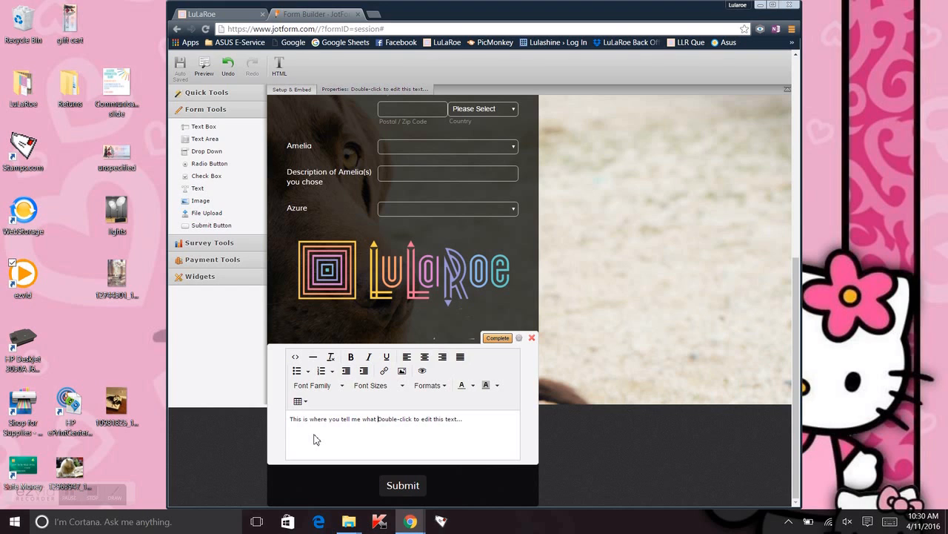
{"action": "key", "text": "BackSpace"}
{"action": "key", "text": "BackSpace"}
{"action": "type", "text": "claimed"}
{"action": "key", "text": "Delete"}
{"action": "key", "text": "Delete"}
{"action": "key", "text": "Delete"}
{"action": "key", "text": "Delete"}
{"action": "key", "text": "Delete"}
{"action": "key", "text": "Delete"}
{"action": "key", "text": "Delete"}
{"action": "key", "text": "Delete"}
{"action": "key", "text": "Delete"}
{"action": "key", "text": "Delete"}
{"action": "key", "text": "Delete"}
{"action": "key", "text": "Delete"}
{"action": "key", "text": "Delete"}
{"action": "key", "text": "Delete"}
{"action": "key", "text": "Delete"}
{"action": "key", "text": "Delete"}
{"action": "key", "text": "Delete"}
{"action": "key", "text": "Delete"}
{"action": "key", "text": "Delete"}
{"action": "key", "text": "Delete"}
{"action": "left_click", "coordinate": [497, 337]}
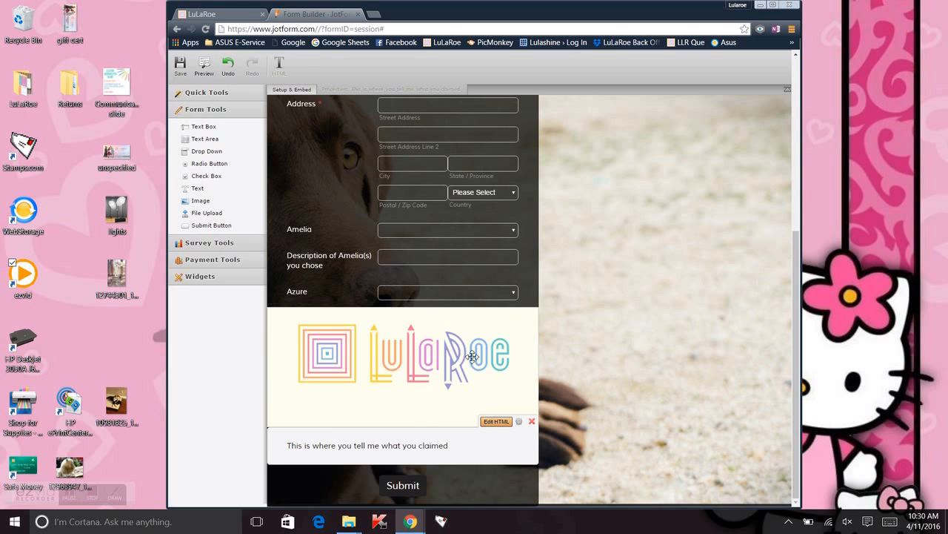
Move the "This is where you tell me what you claimed" text up to sit between the Address fields and the Amelia drop-down.
{"action": "right_click", "coordinate": [454, 449]}
{"action": "left_click", "coordinate": [481, 466]}
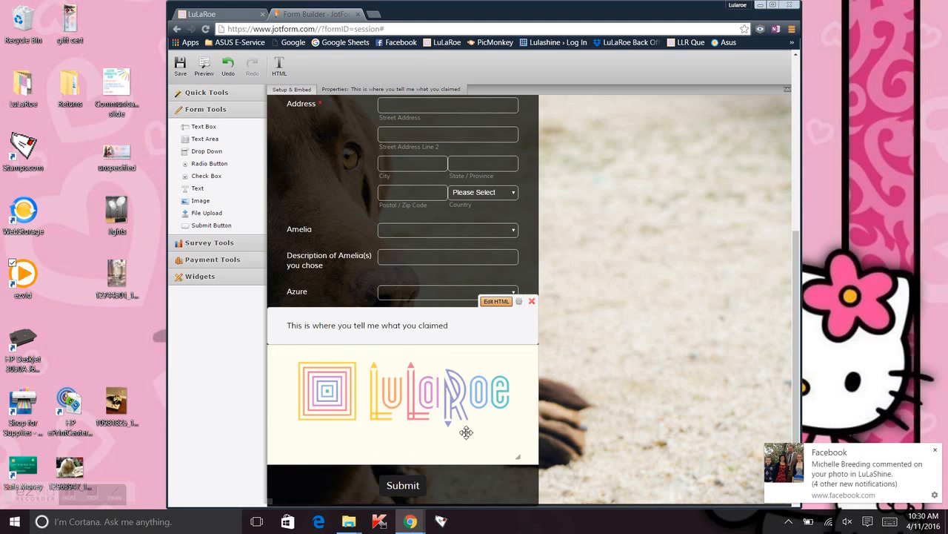
{"action": "right_click", "coordinate": [454, 338]}
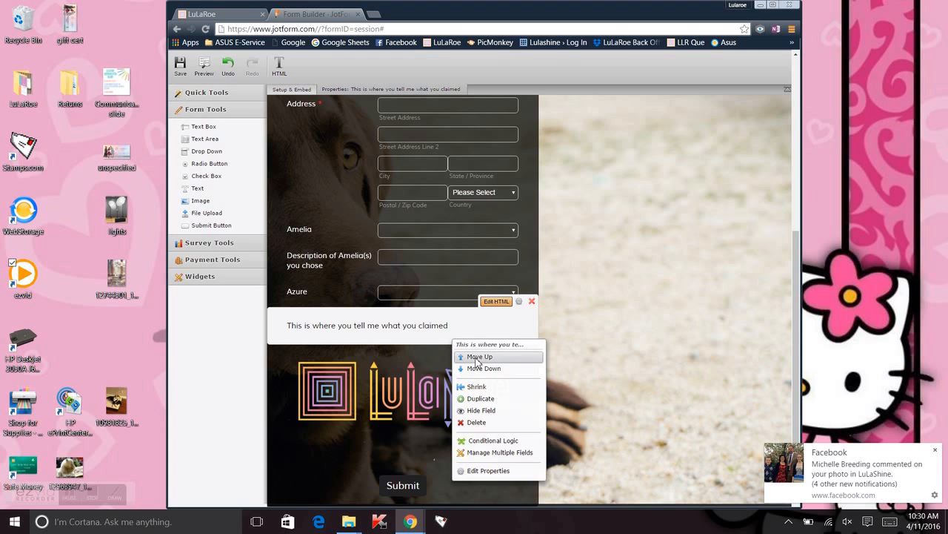
{"action": "left_click", "coordinate": [478, 357]}
{"action": "right_click", "coordinate": [454, 298]}
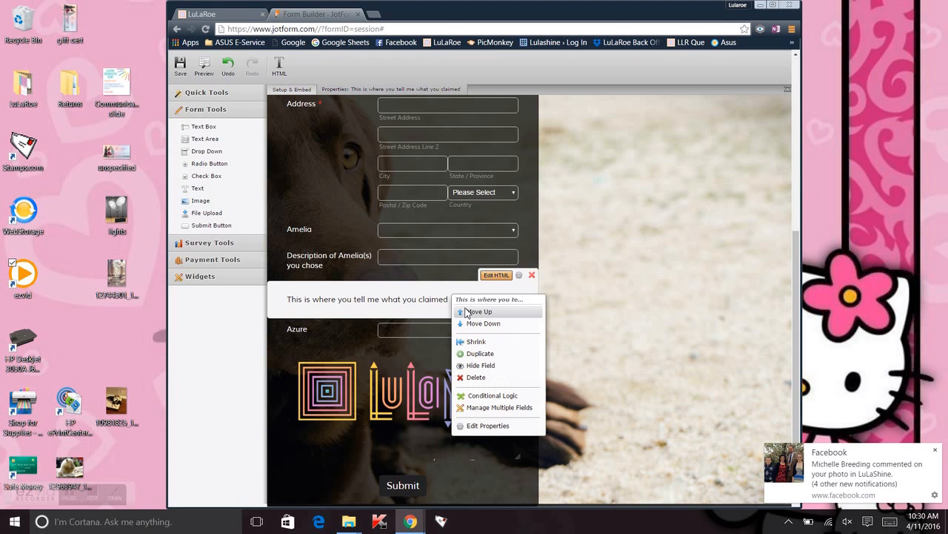
{"action": "left_click", "coordinate": [478, 311]}
{"action": "right_click", "coordinate": [466, 263]}
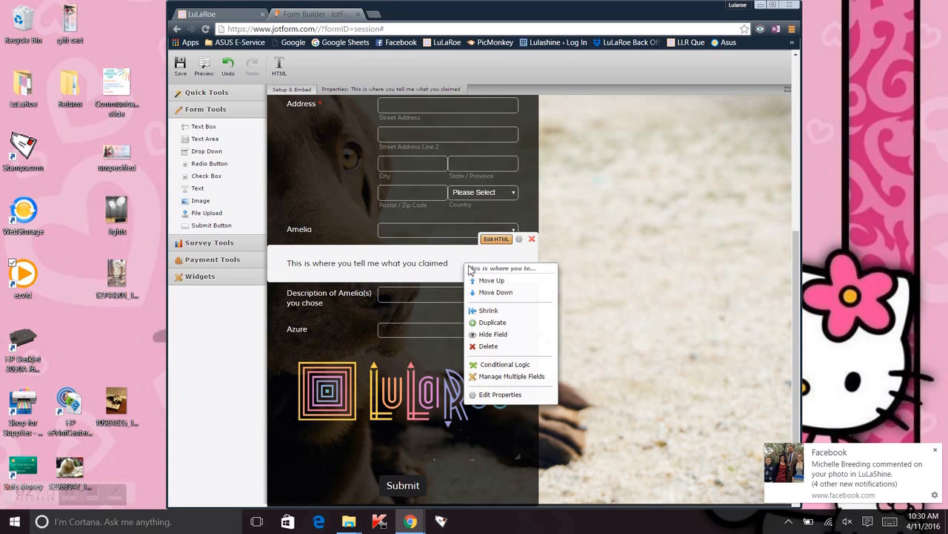
{"action": "left_click", "coordinate": [480, 280]}
{"action": "left_click", "coordinate": [627, 264]}
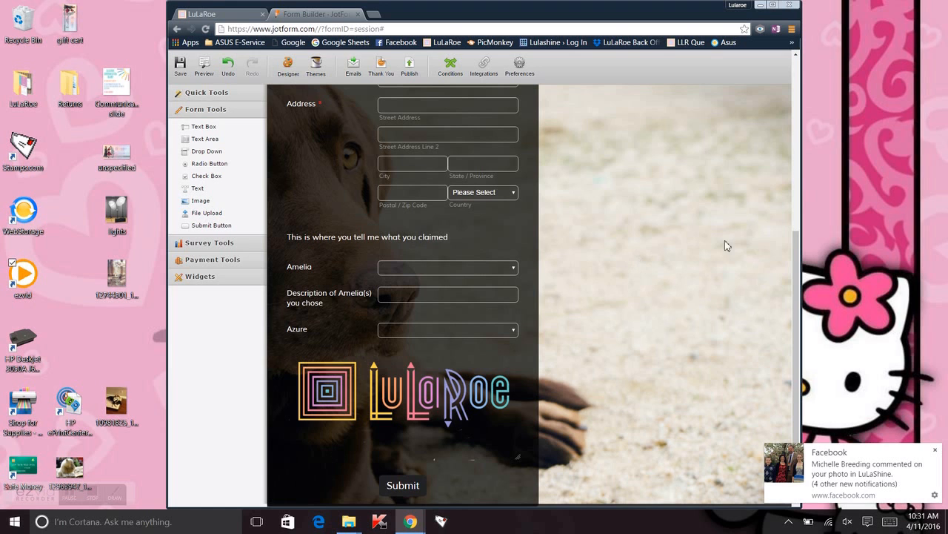
Open the form's Thank You page for editing and delete the green check mark image above the message.
{"action": "left_click_drag", "start_coordinate": [797, 283], "coordinate": [786, 98]}
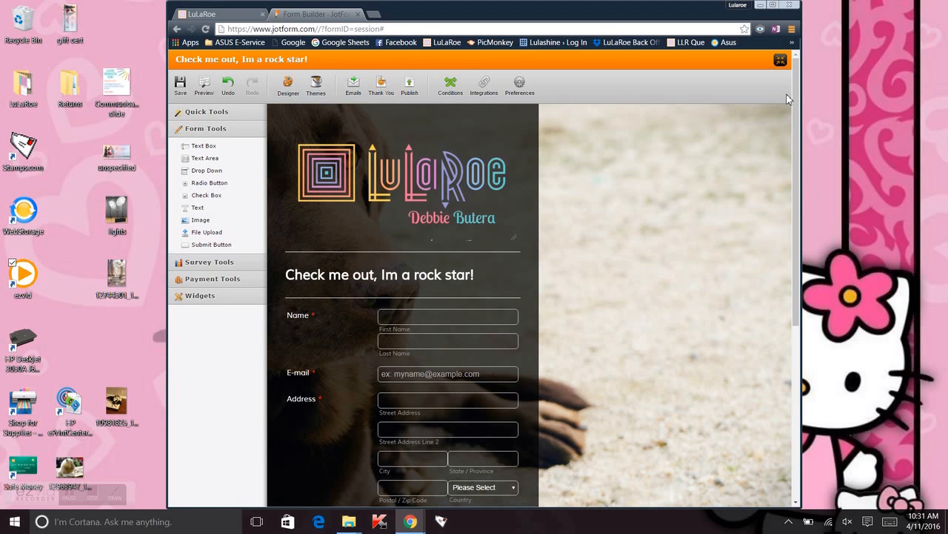
{"action": "left_click", "coordinate": [381, 85]}
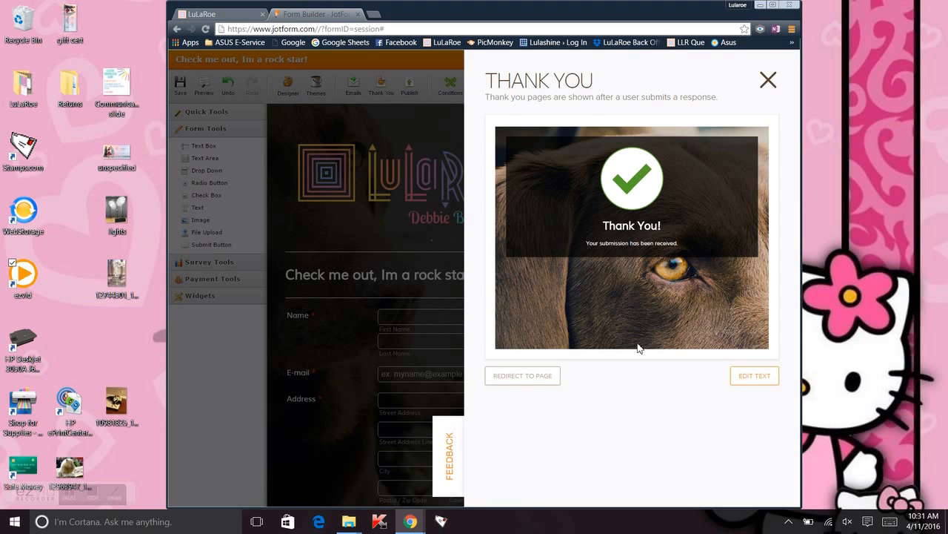
{"action": "left_click", "coordinate": [632, 194]}
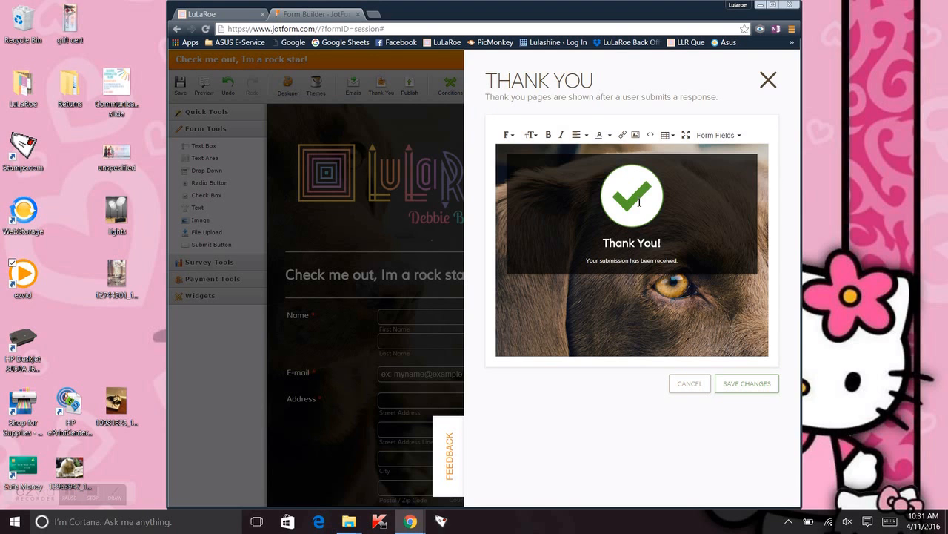
{"action": "left_click", "coordinate": [640, 200]}
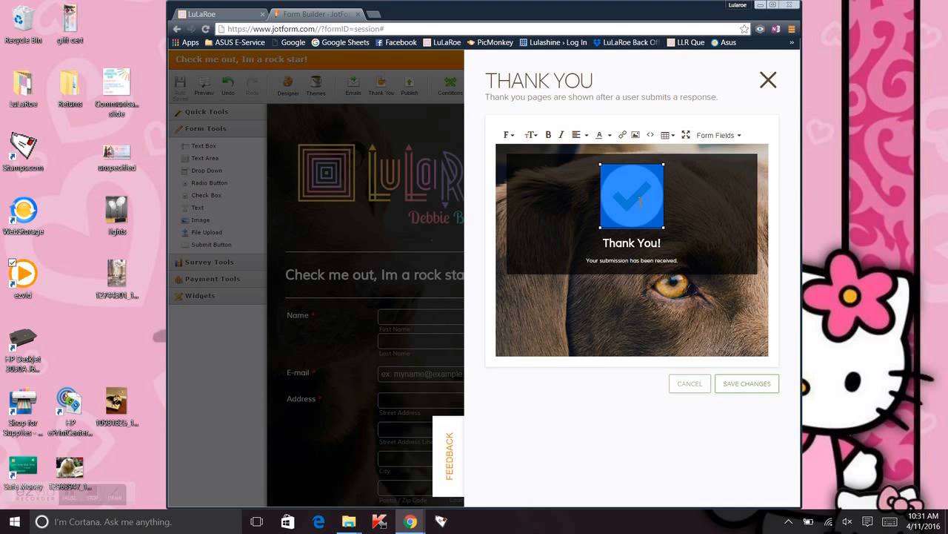
{"action": "key", "text": "Delete"}
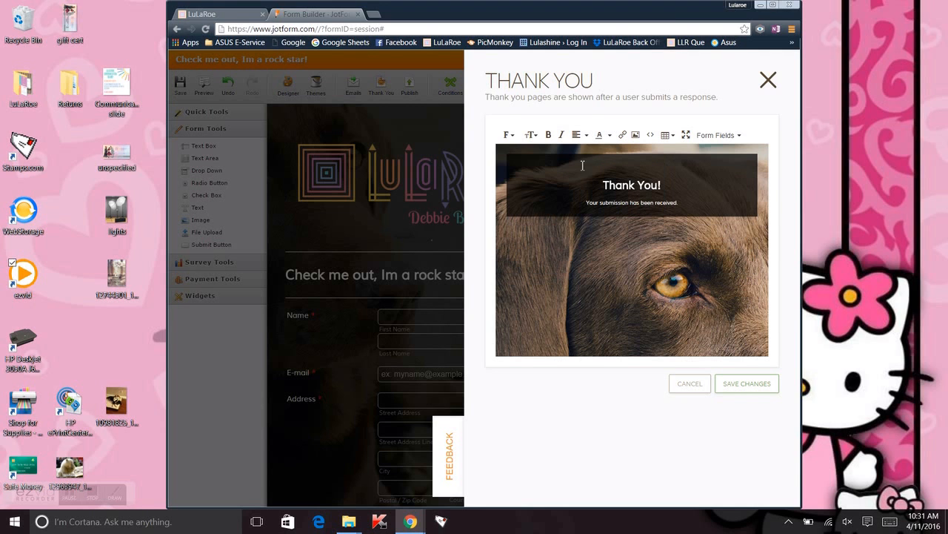
Insert the image original_thank-you-pair-of-vintage-signs from the zz Thank you Meme folder above the Thank You message.
{"action": "left_click", "coordinate": [635, 135]}
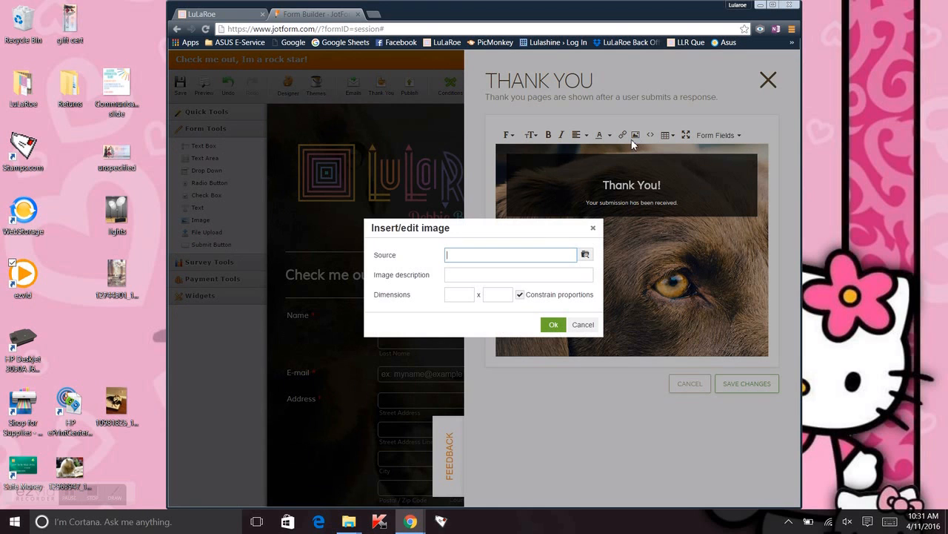
{"action": "left_click", "coordinate": [586, 255]}
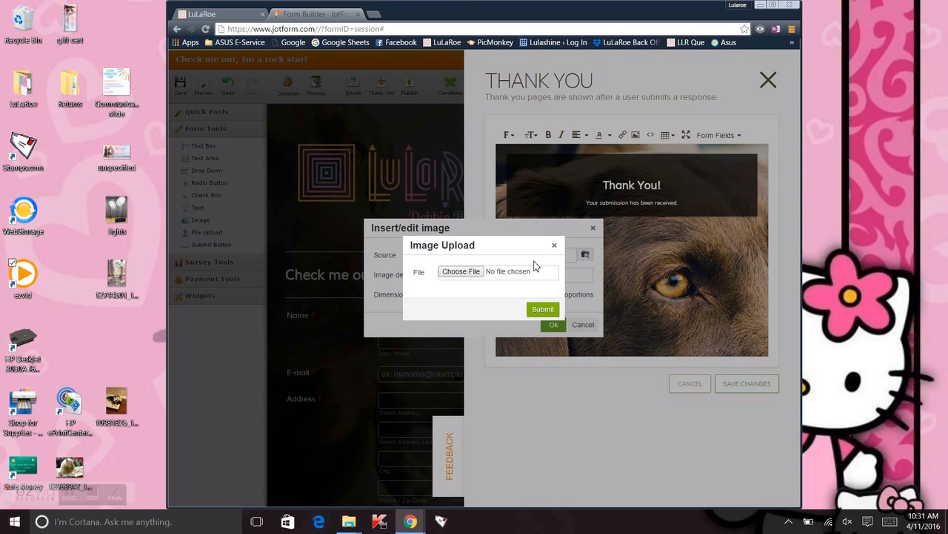
{"action": "left_click", "coordinate": [463, 271]}
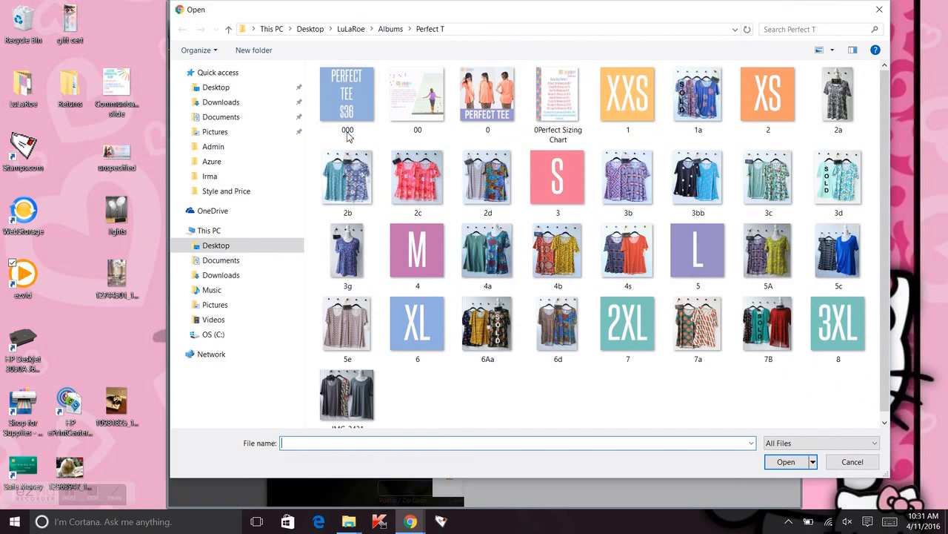
{"action": "left_click", "coordinate": [390, 31]}
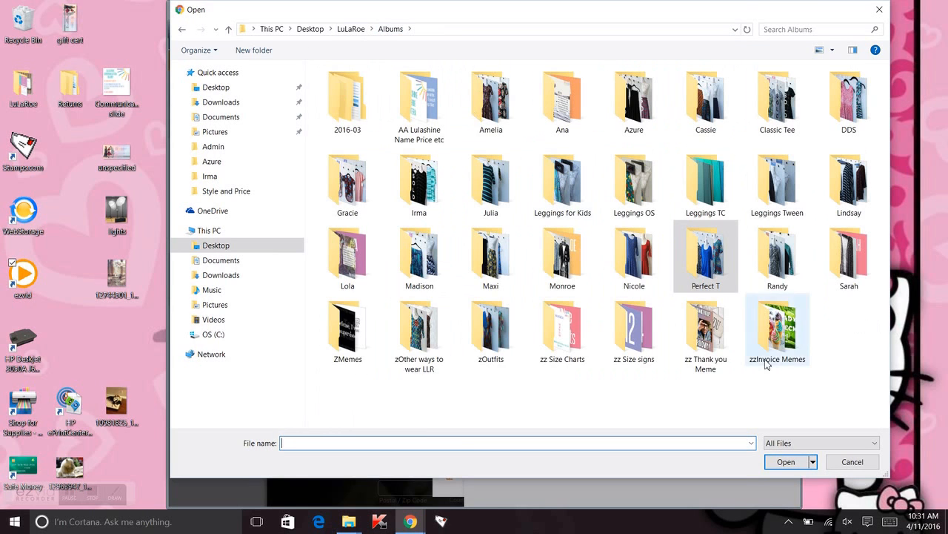
{"action": "left_click", "coordinate": [709, 339]}
{"action": "double_click", "coordinate": [710, 340]}
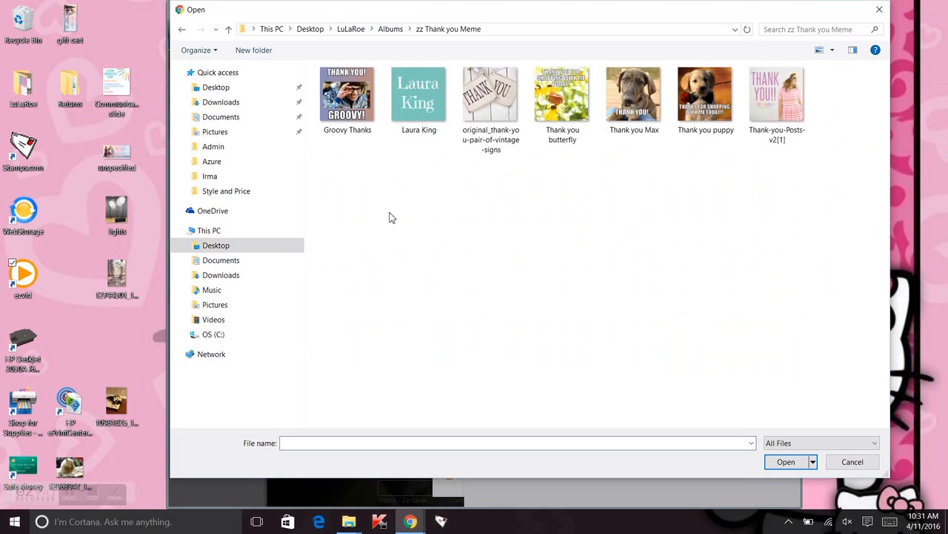
{"action": "left_click", "coordinate": [519, 95]}
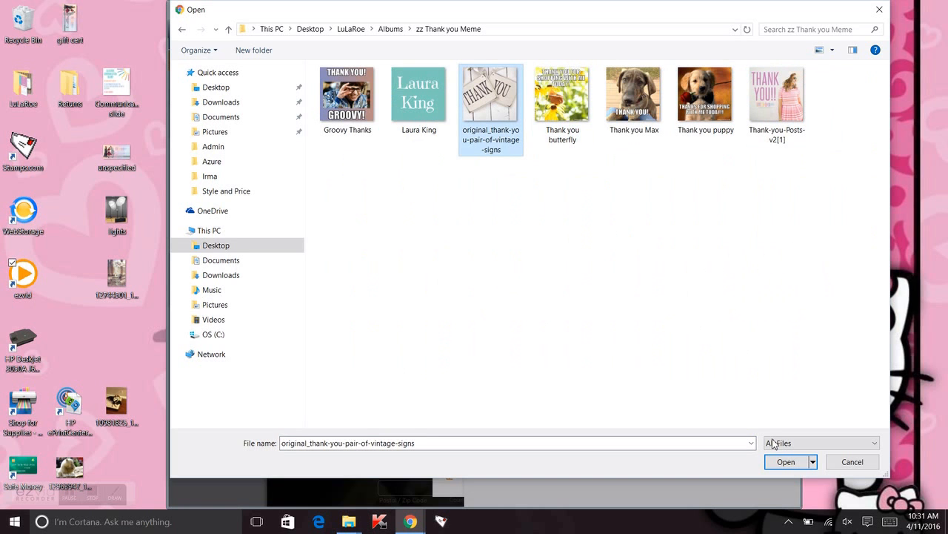
{"action": "left_click", "coordinate": [784, 462]}
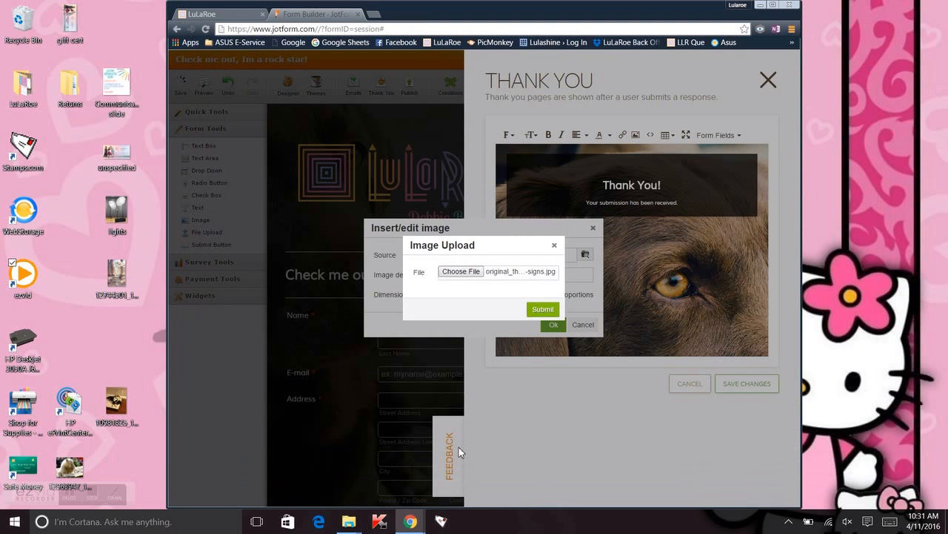
{"action": "left_click", "coordinate": [551, 310]}
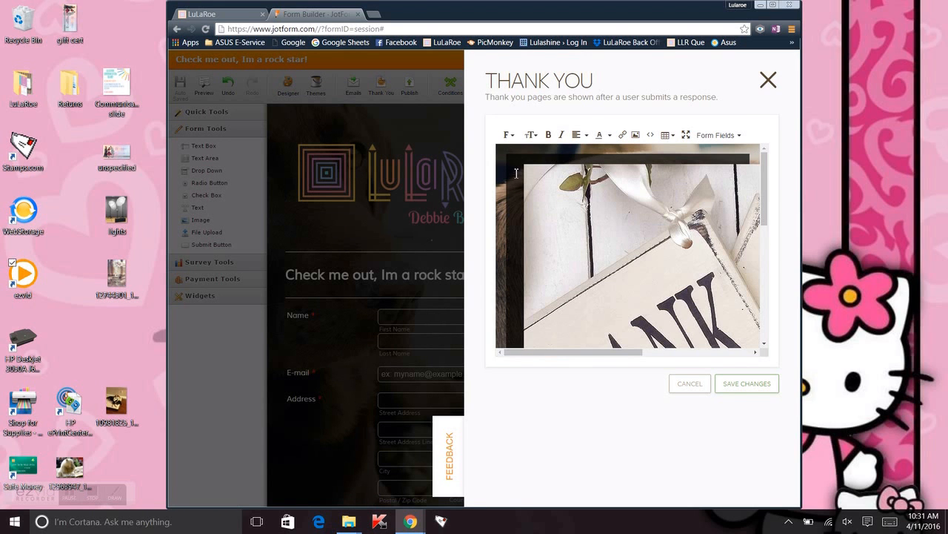
Shrink the thank-you signs image to fit inside the message box and save the Thank You page changes.
{"action": "double_click", "coordinate": [523, 168]}
{"action": "left_click_drag", "start_coordinate": [523, 163], "coordinate": [676, 289]}
{"action": "left_click_drag", "start_coordinate": [523, 165], "coordinate": [559, 181]}
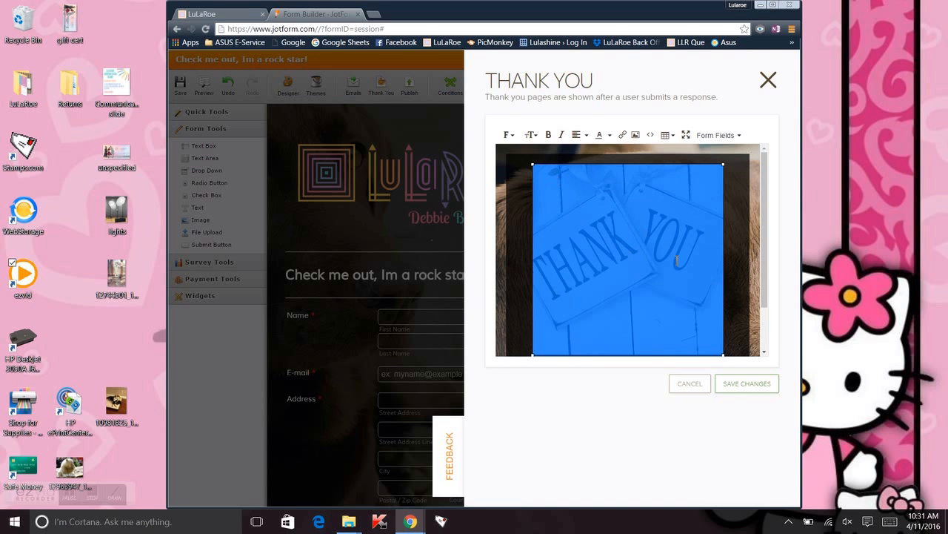
{"action": "left_click", "coordinate": [630, 452]}
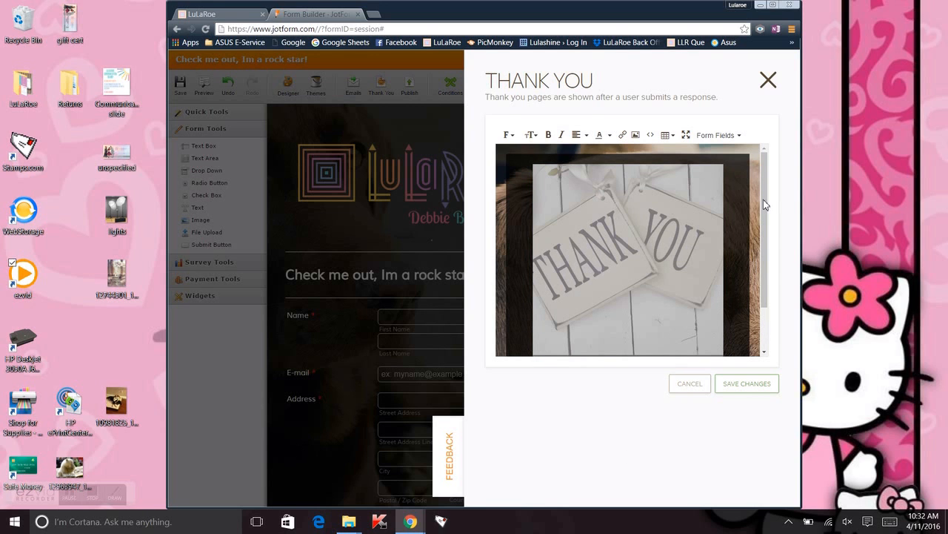
{"action": "left_click_drag", "start_coordinate": [765, 205], "coordinate": [770, 256]}
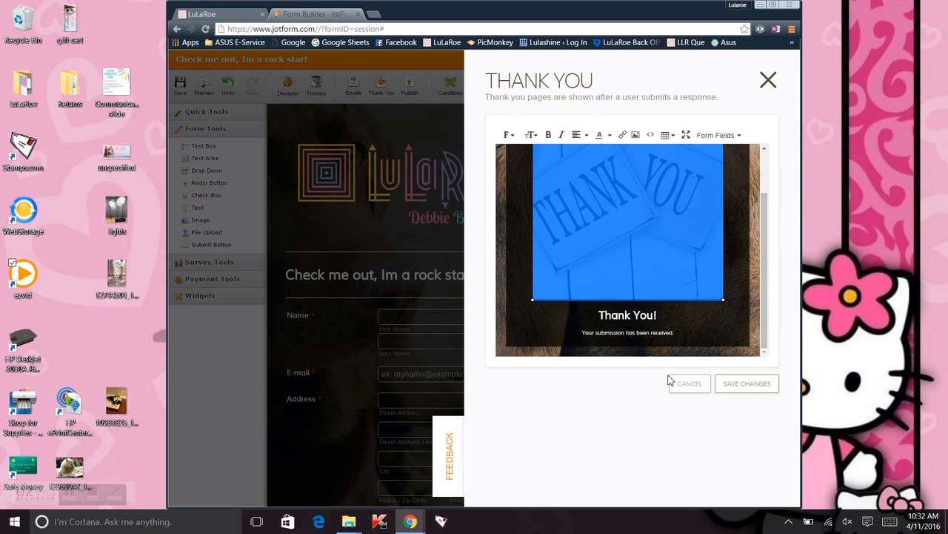
{"action": "left_click", "coordinate": [756, 389]}
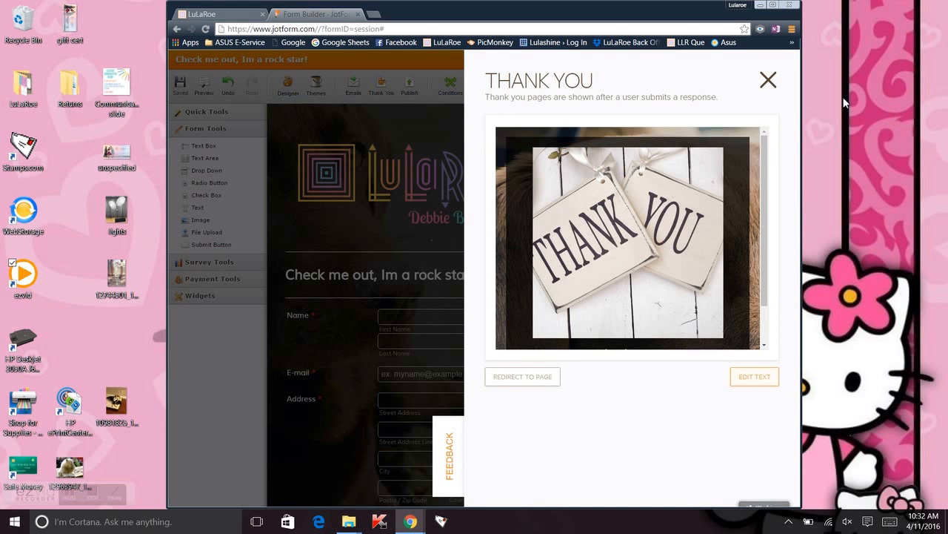
{"action": "left_click", "coordinate": [768, 81]}
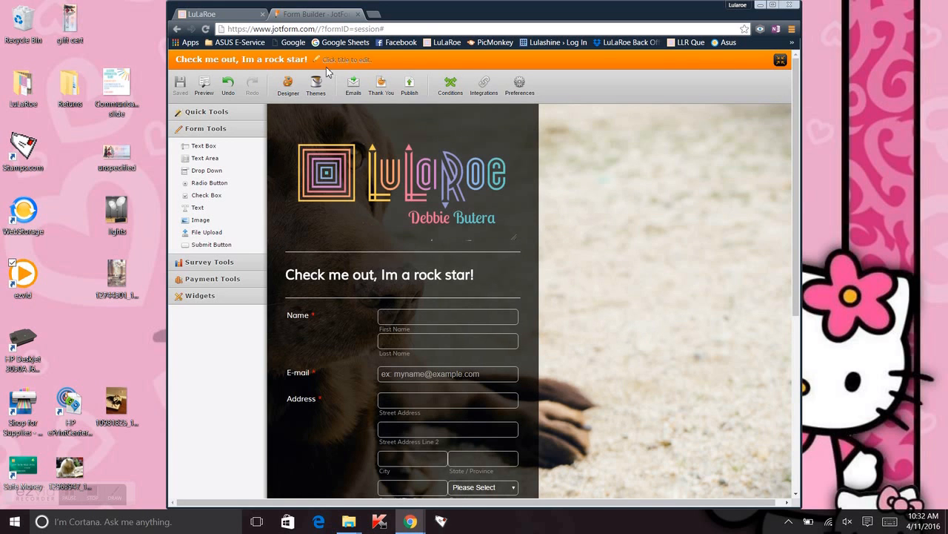
Review the form's notification and autoresponder email settings without changing them.
{"action": "left_click", "coordinate": [353, 85]}
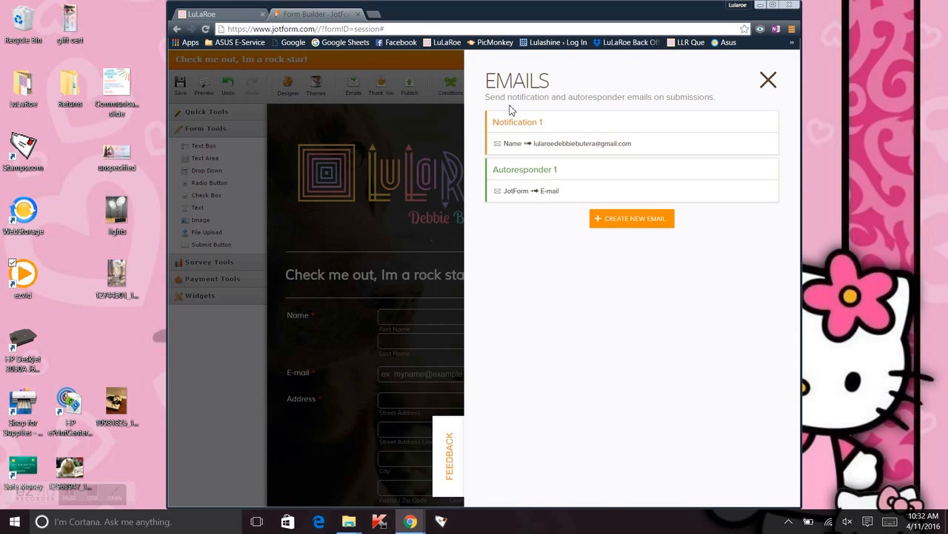
{"action": "mouse_move", "coordinate": [660, 155]}
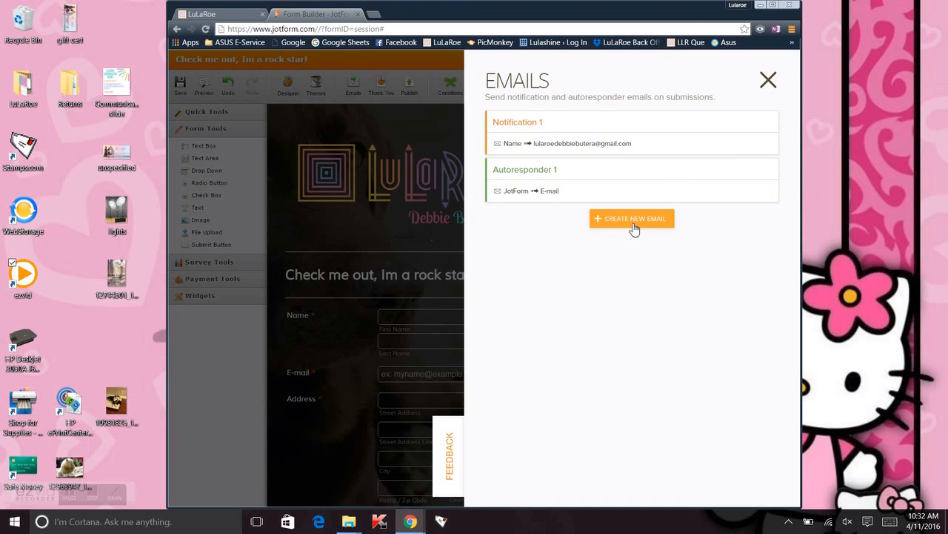
{"action": "left_click", "coordinate": [770, 77]}
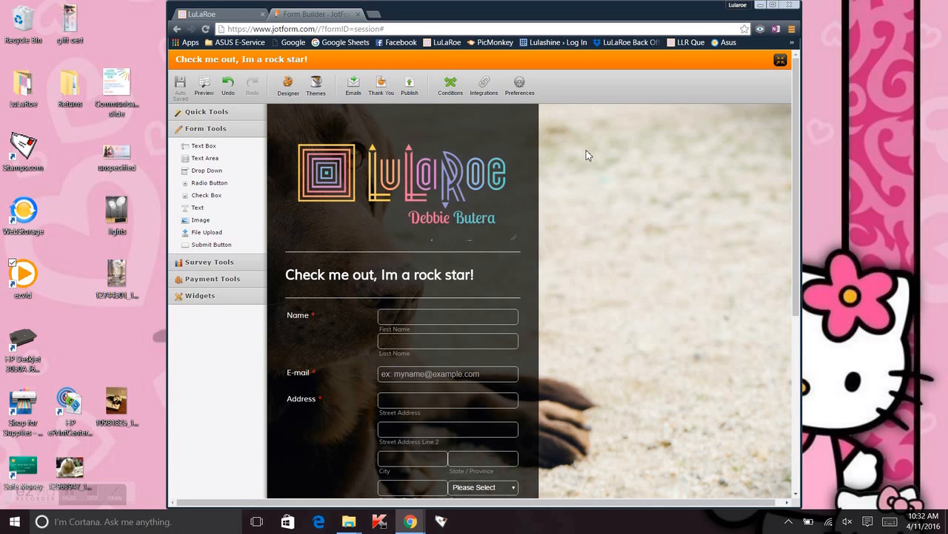
Preview the form from the logo down to the Submit button, and return to the form builder.
{"action": "left_click", "coordinate": [204, 83]}
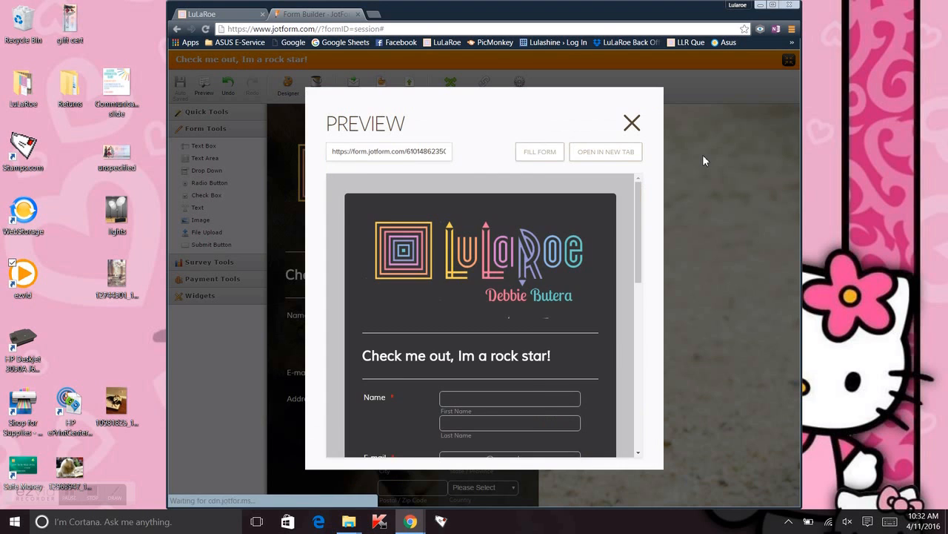
{"action": "left_click_drag", "start_coordinate": [637, 195], "coordinate": [665, 266]}
{"action": "scroll", "coordinate": [666, 269], "scroll_direction": "down", "scroll_amount": 5}
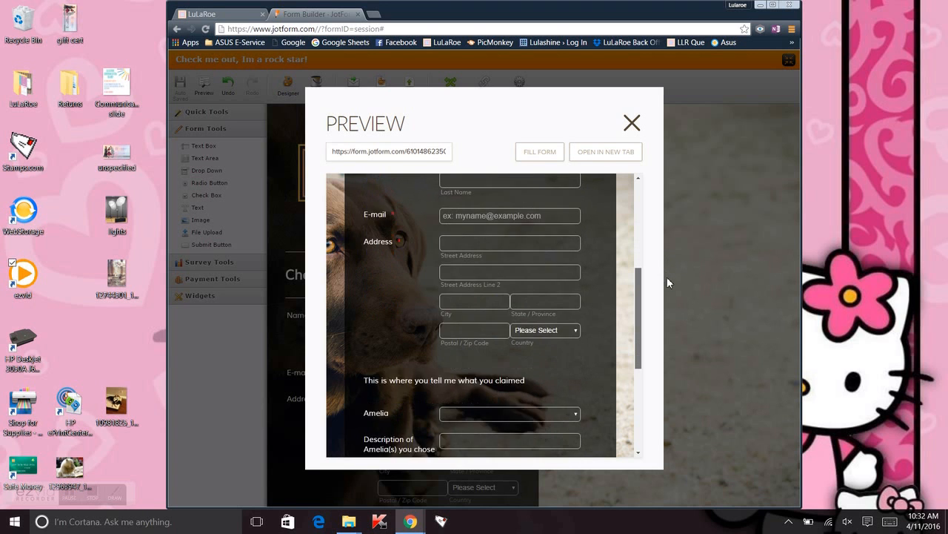
{"action": "scroll", "coordinate": [674, 326], "scroll_direction": "down", "scroll_amount": 2}
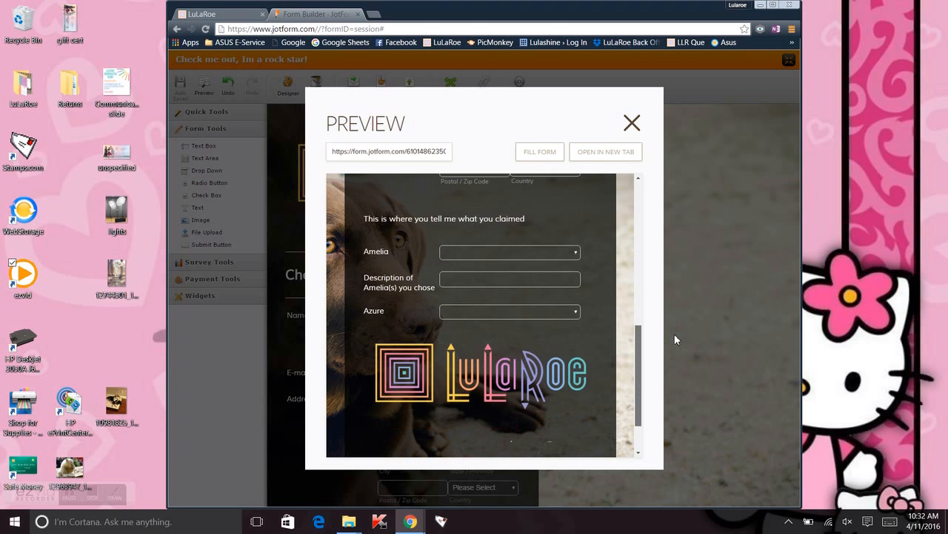
{"action": "scroll", "coordinate": [676, 348], "scroll_direction": "down", "scroll_amount": 2}
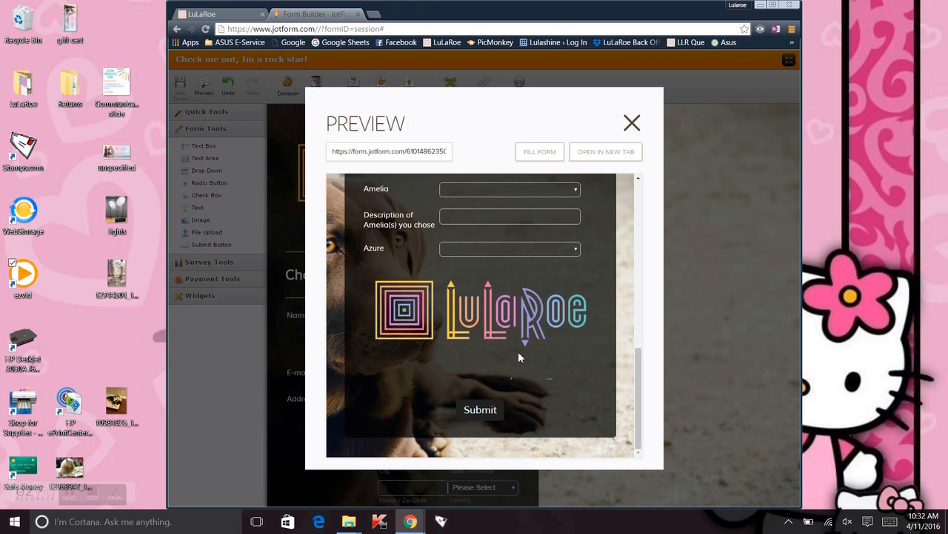
{"action": "left_click", "coordinate": [632, 124]}
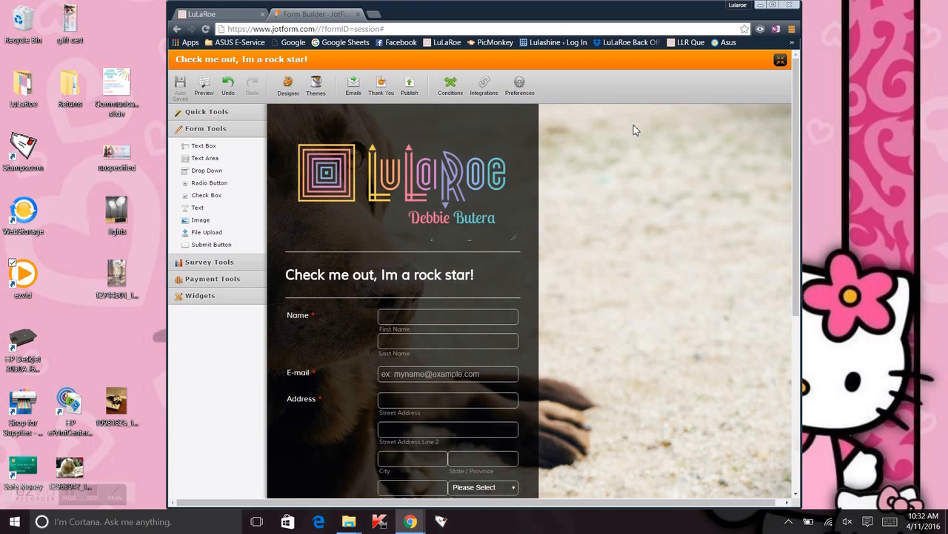
Customize the ending of the form's direct link to "lookatme" in the publishing options, apply it and copy the link.
{"action": "left_click", "coordinate": [409, 86]}
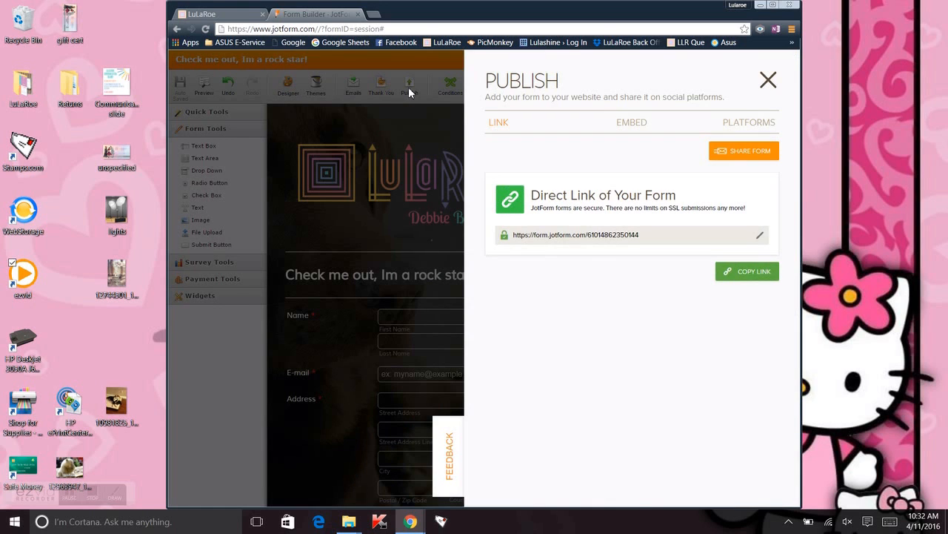
{"action": "left_click", "coordinate": [761, 236]}
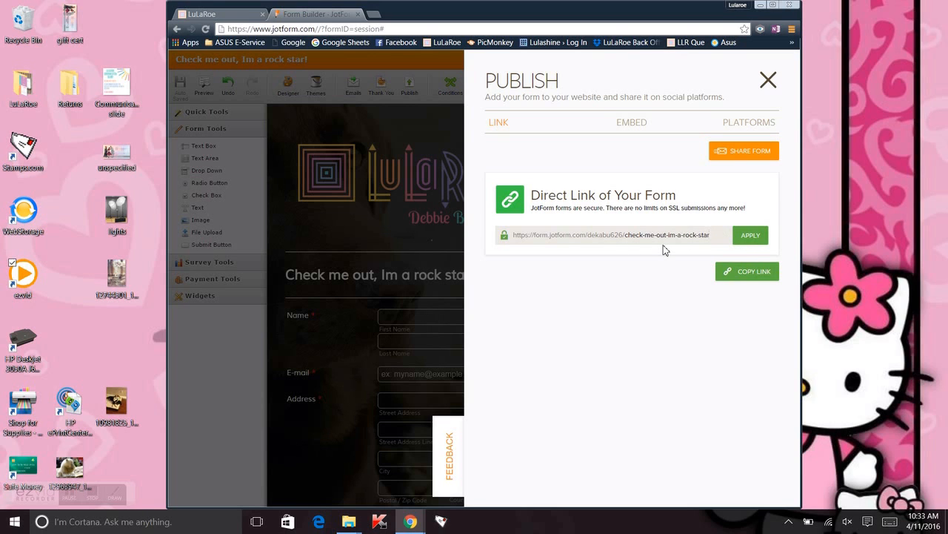
{"action": "key", "text": "BackSpace"}
{"action": "key", "text": "BackSpace"}
{"action": "key", "text": "BackSpace"}
{"action": "key", "text": "BackSpace"}
{"action": "key", "text": "BackSpace"}
{"action": "key", "text": "BackSpace"}
{"action": "key", "text": "BackSpace"}
{"action": "key", "text": "BackSpace"}
{"action": "key", "text": "BackSpace"}
{"action": "key", "text": "BackSpace"}
{"action": "key", "text": "BackSpace"}
{"action": "key", "text": "BackSpace"}
{"action": "key", "text": "BackSpace"}
{"action": "key", "text": "BackSpace"}
{"action": "key", "text": "BackSpace"}
{"action": "left_click", "coordinate": [750, 236]}
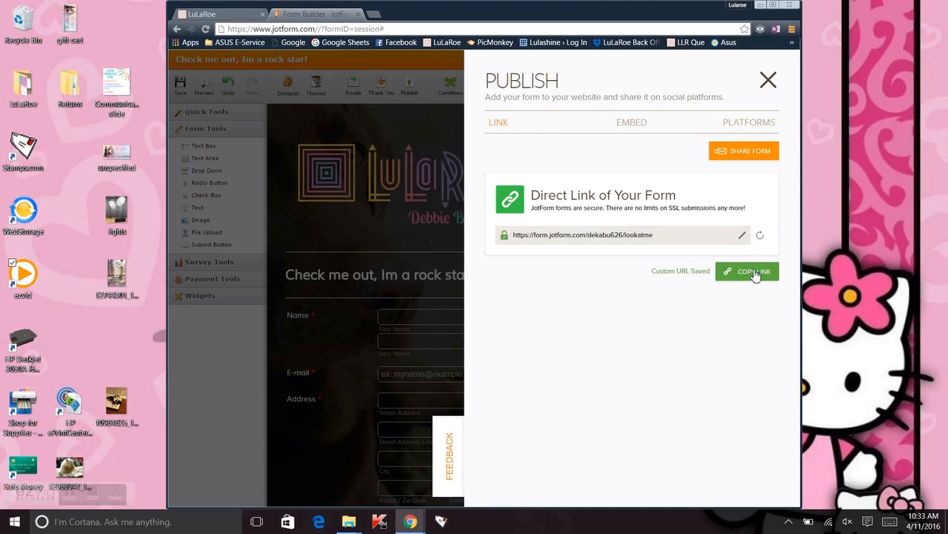
{"action": "left_click", "coordinate": [755, 272]}
Switch to the Facebook browser window, close its open chat conversations and move the window clear of the form builder.
{"action": "left_click_drag", "start_coordinate": [416, 13], "coordinate": [552, 30]}
{"action": "mouse_move", "coordinate": [410, 521]}
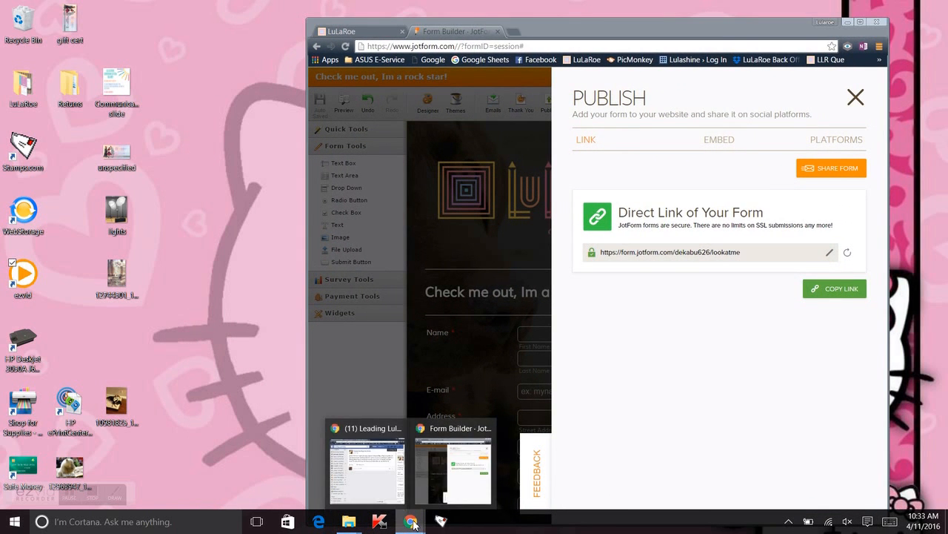
{"action": "left_click", "coordinate": [364, 482]}
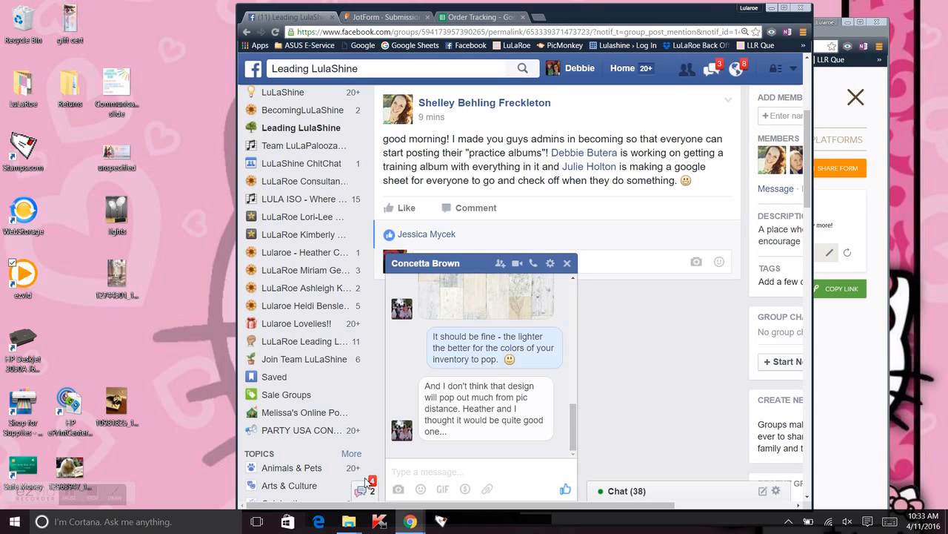
{"action": "left_click", "coordinate": [566, 263]}
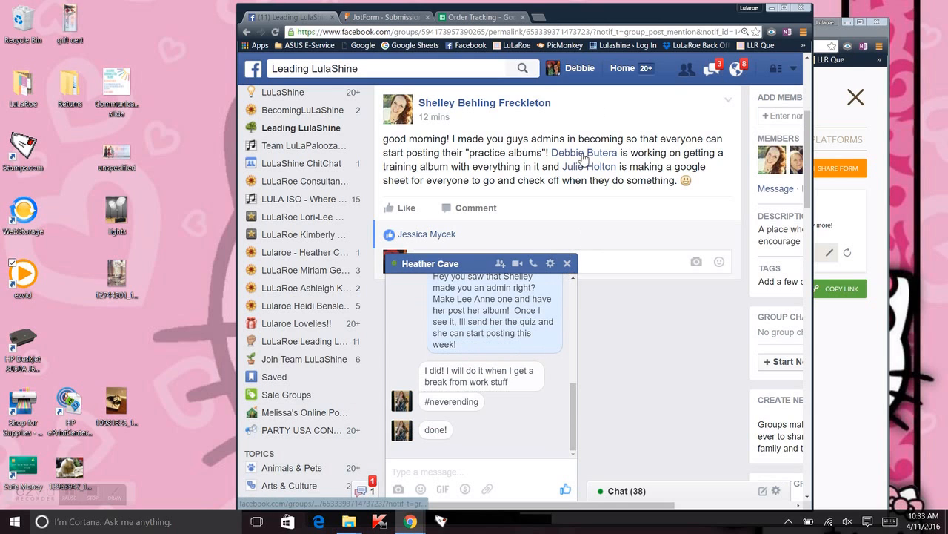
{"action": "left_click", "coordinate": [567, 263]}
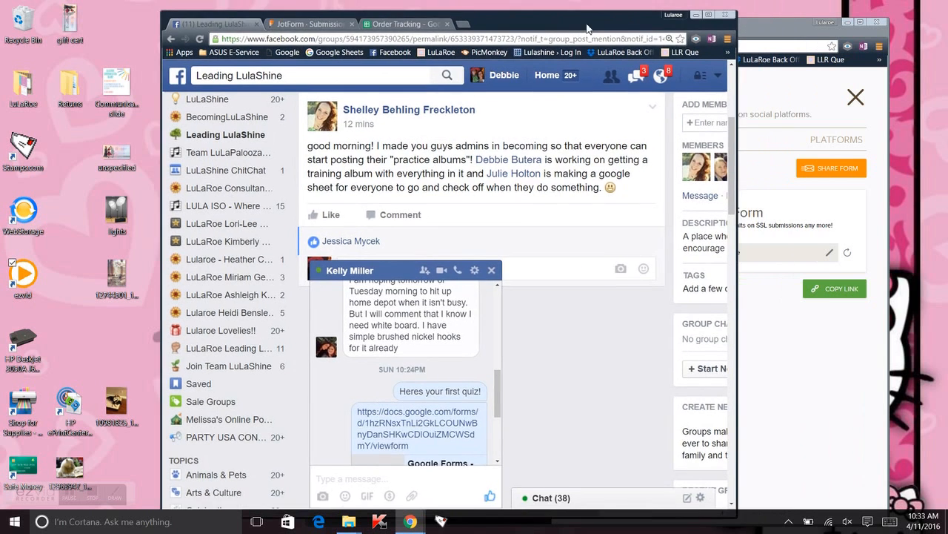
{"action": "left_click_drag", "start_coordinate": [589, 6], "coordinate": [478, 13]}
{"action": "left_click", "coordinate": [457, 271]}
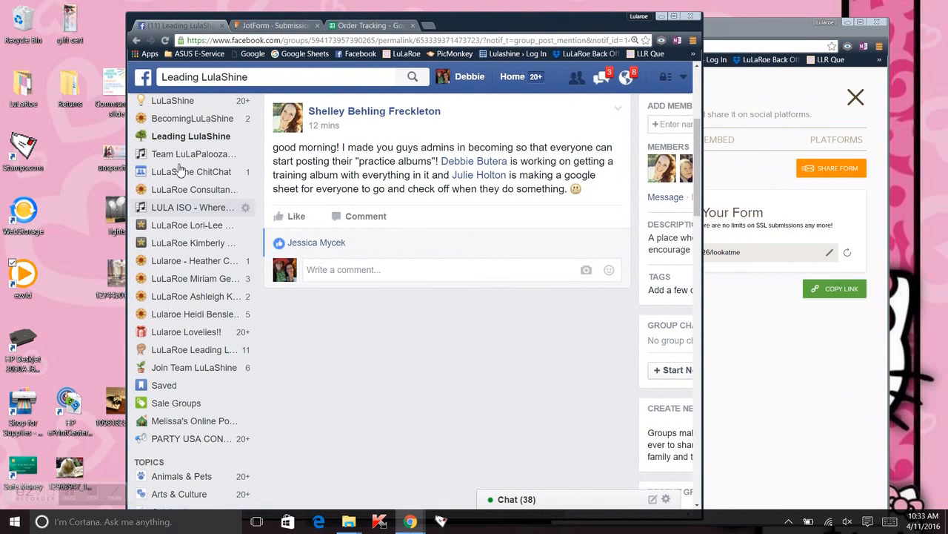
Widen the Facebook window and open the "I'm Ready to Check Out" image from the consultant's LuLaRoe VIP group photos.
{"action": "left_click", "coordinate": [198, 122]}
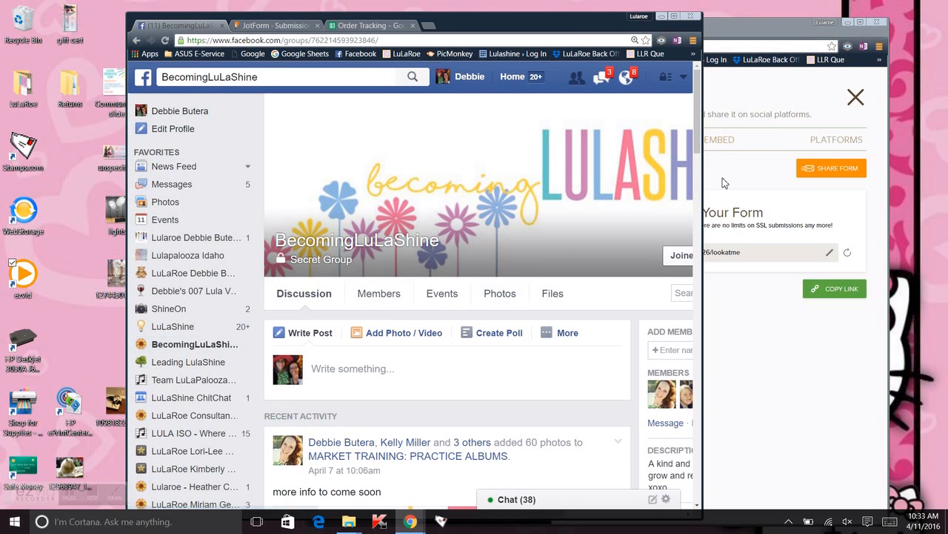
{"action": "left_click_drag", "start_coordinate": [703, 199], "coordinate": [839, 199]}
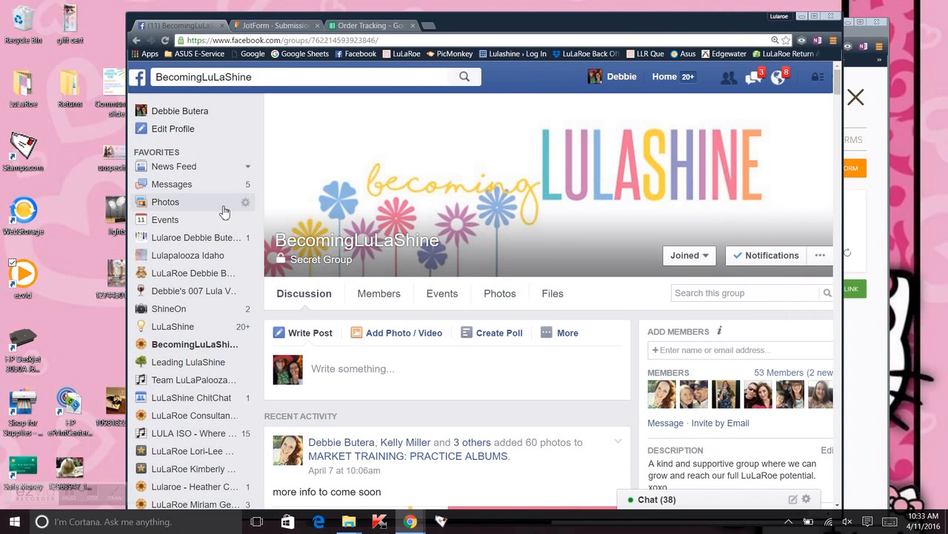
{"action": "left_click", "coordinate": [177, 273]}
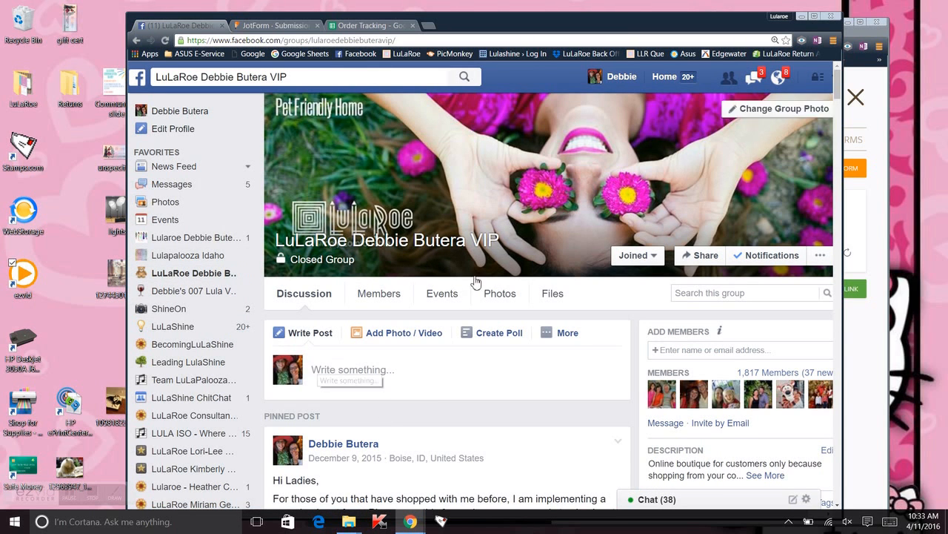
{"action": "left_click", "coordinate": [491, 293]}
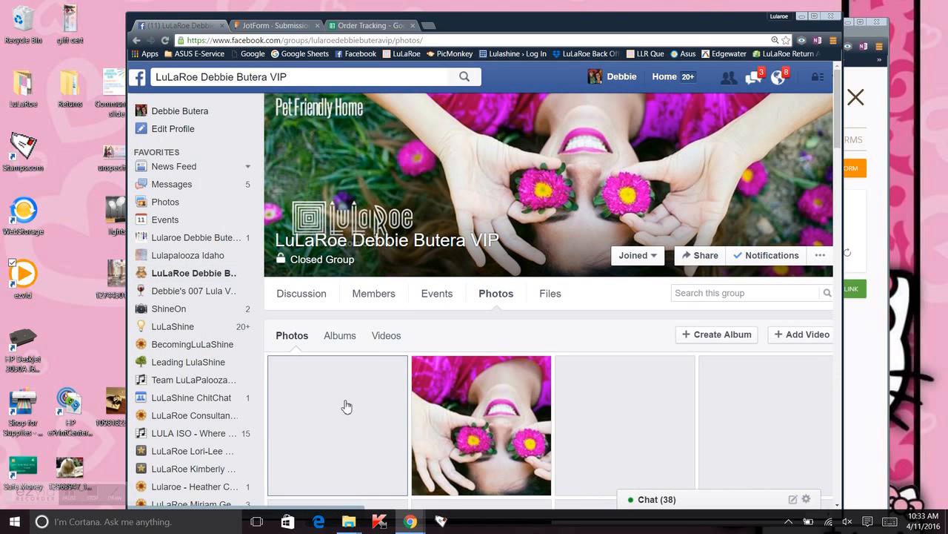
{"action": "left_click_drag", "start_coordinate": [839, 136], "coordinate": [858, 291]}
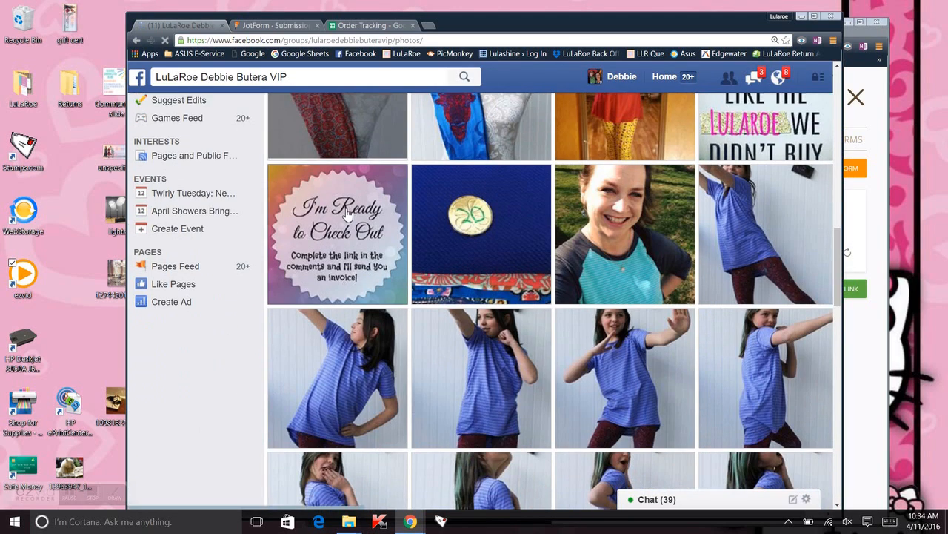
{"action": "left_click", "coordinate": [347, 215]}
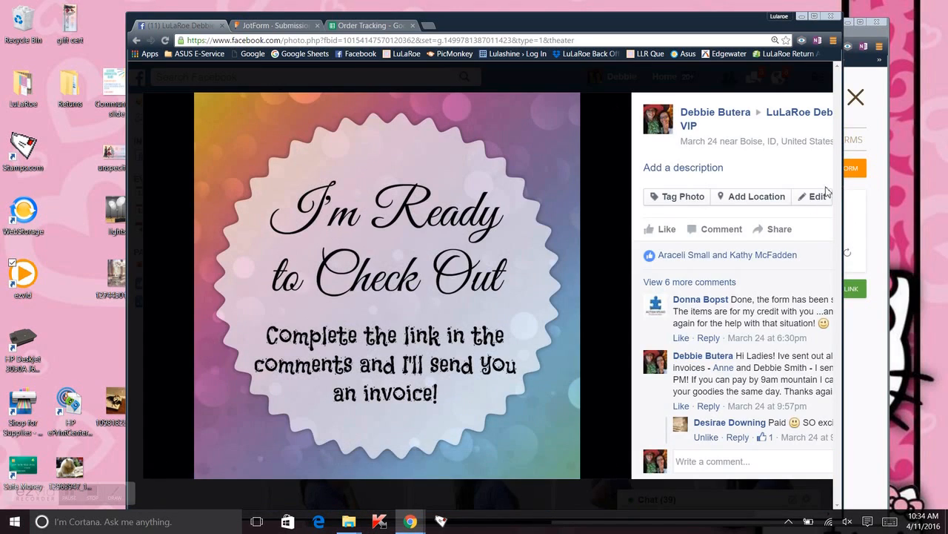
Widen the Facebook window and post the copied form link ending in "lookatme" as a comment on the "I'm Ready to Check Out" image.
{"action": "left_click_drag", "start_coordinate": [842, 173], "coordinate": [889, 178]}
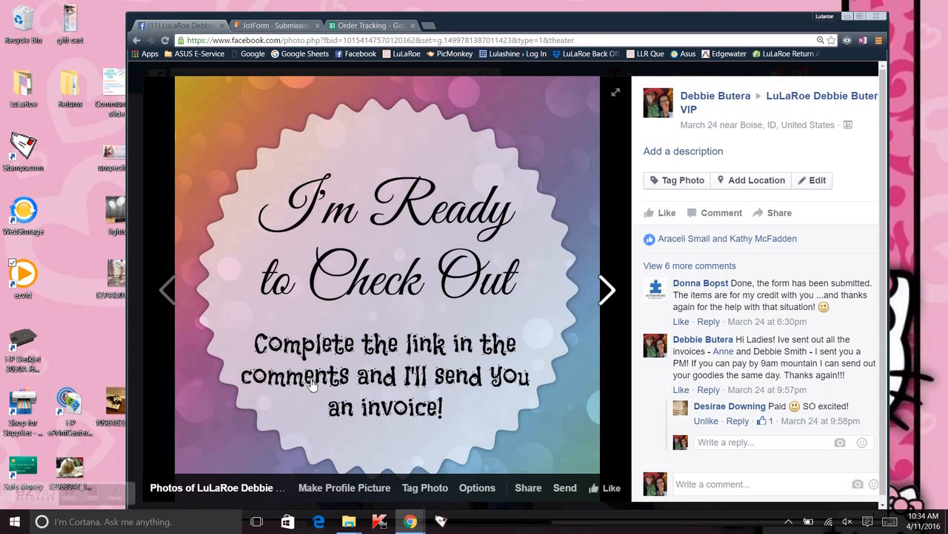
{"action": "left_click", "coordinate": [689, 491]}
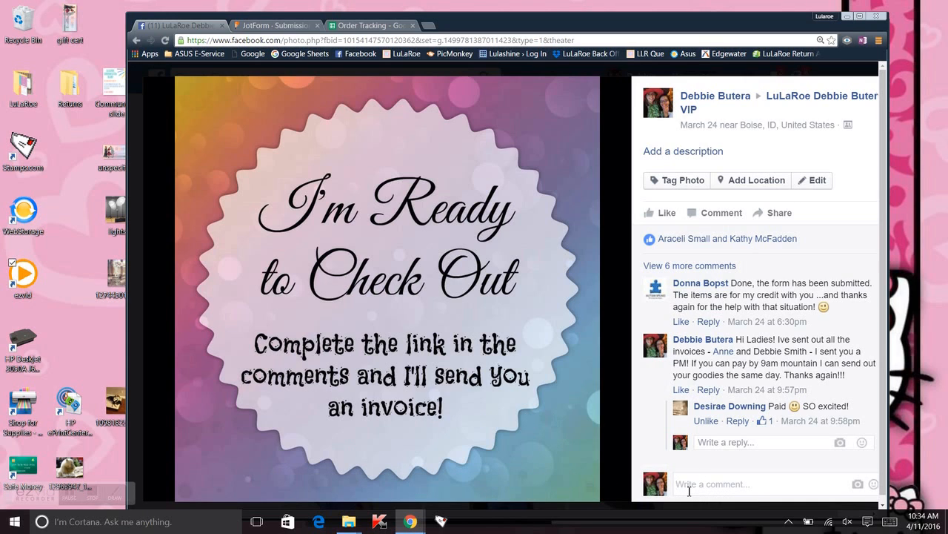
{"action": "key", "text": "ctrl+v"}
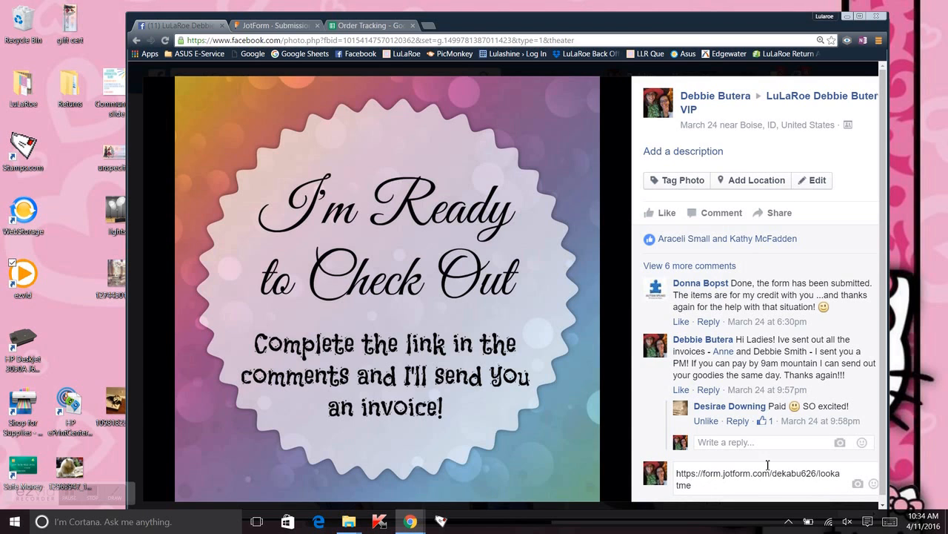
{"action": "key", "text": "Return"}
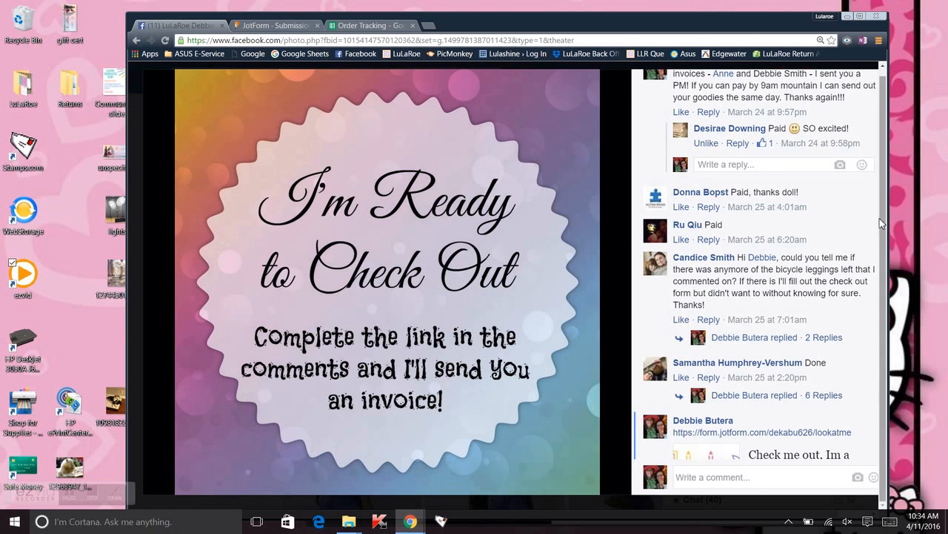
Maximize the Facebook window and delete the form link comment from the "I'm Ready to Check Out" image.
{"action": "left_click", "coordinate": [861, 16]}
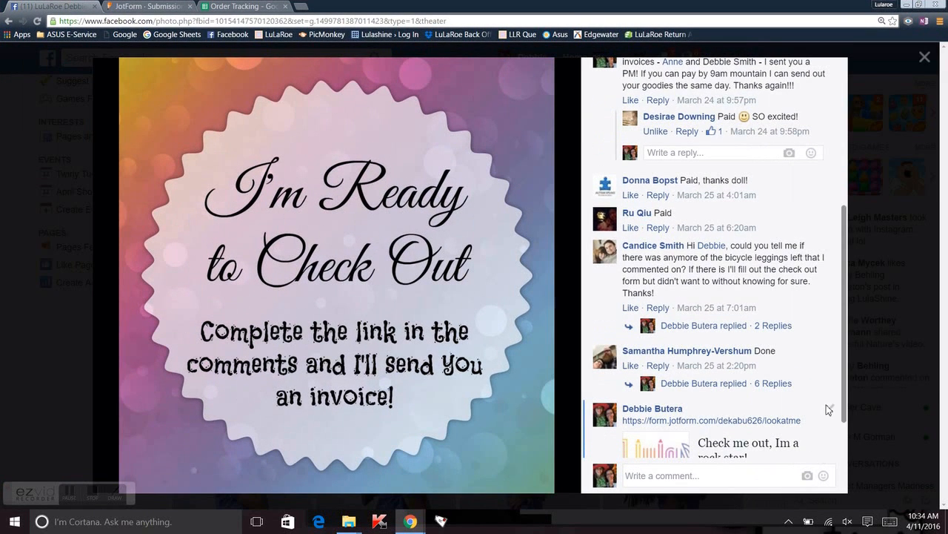
{"action": "left_click", "coordinate": [832, 411]}
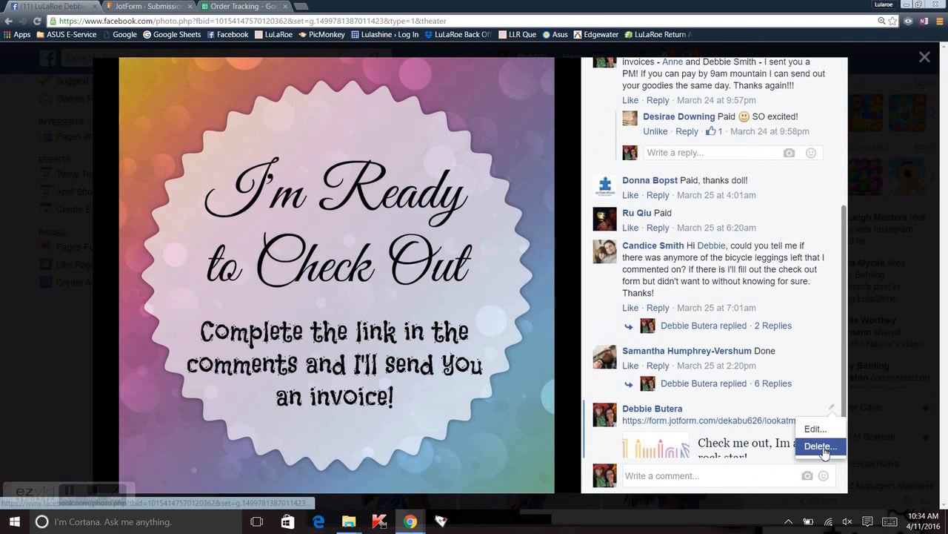
{"action": "left_click", "coordinate": [822, 446]}
{"action": "left_click", "coordinate": [615, 246]}
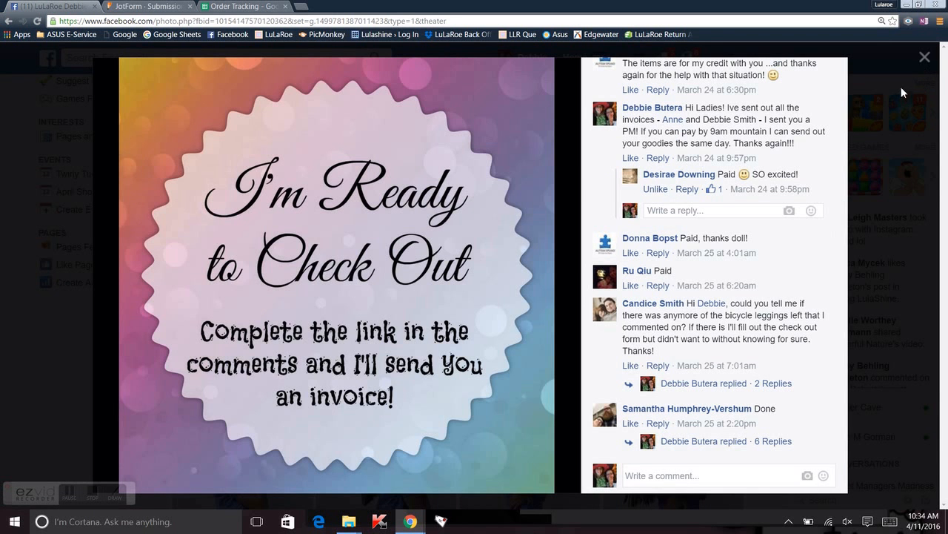
Close the enlarged image, minimize the Facebook browser window and close the publishing options in the JotForm form builder.
{"action": "left_click", "coordinate": [925, 59]}
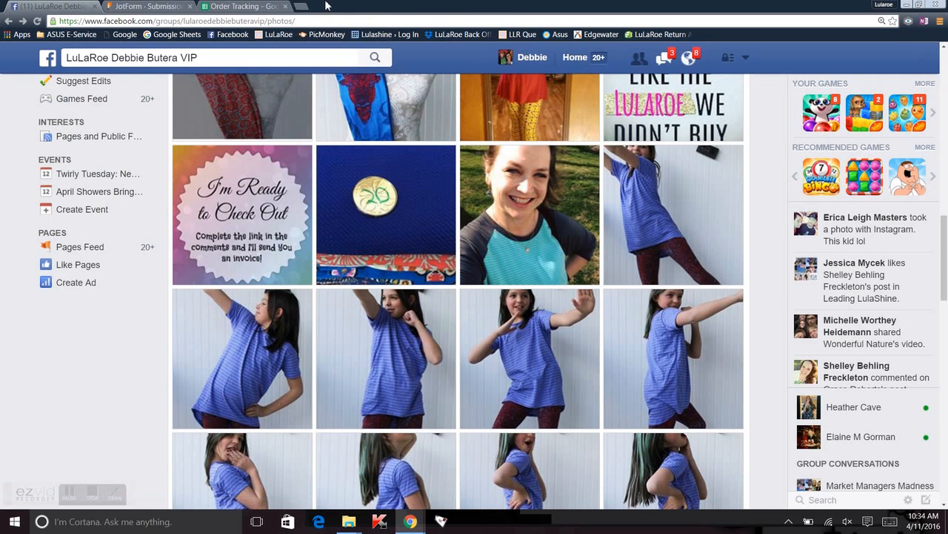
{"action": "left_click", "coordinate": [151, 8]}
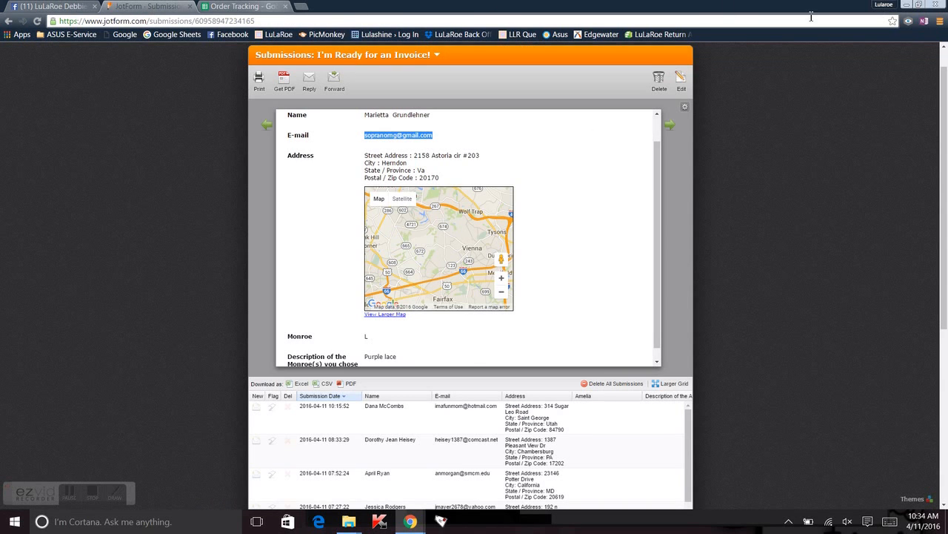
{"action": "left_click", "coordinate": [908, 5]}
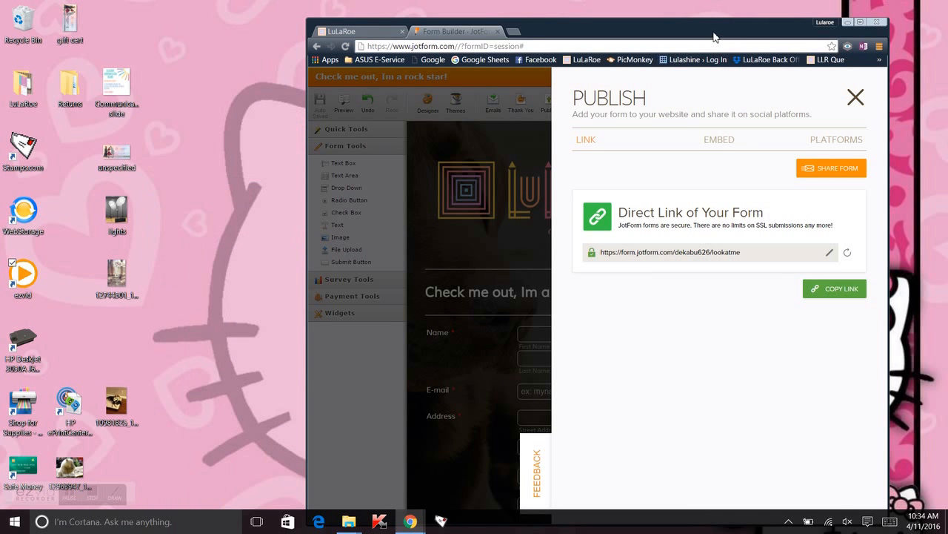
{"action": "left_click_drag", "start_coordinate": [713, 37], "coordinate": [596, 34]}
{"action": "left_click", "coordinate": [739, 95]}
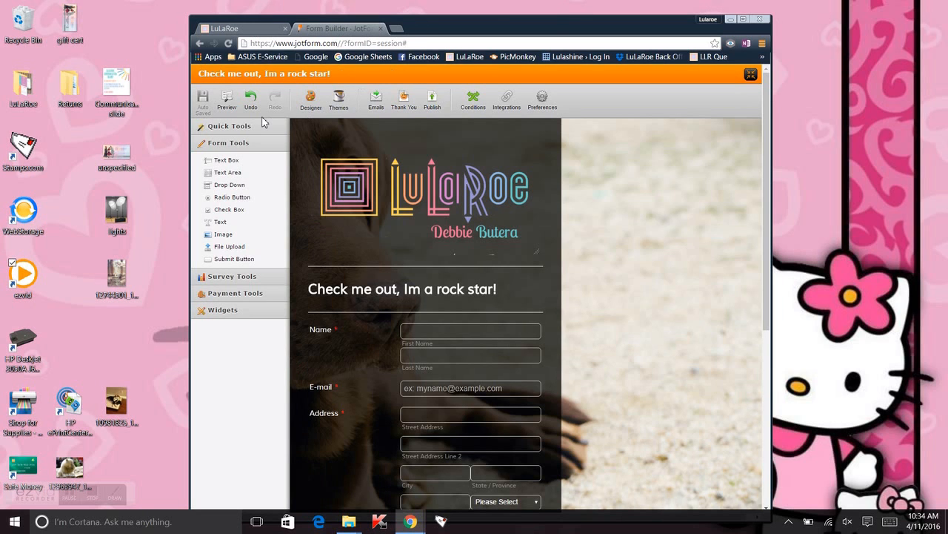
{"action": "left_click", "coordinate": [237, 74]}
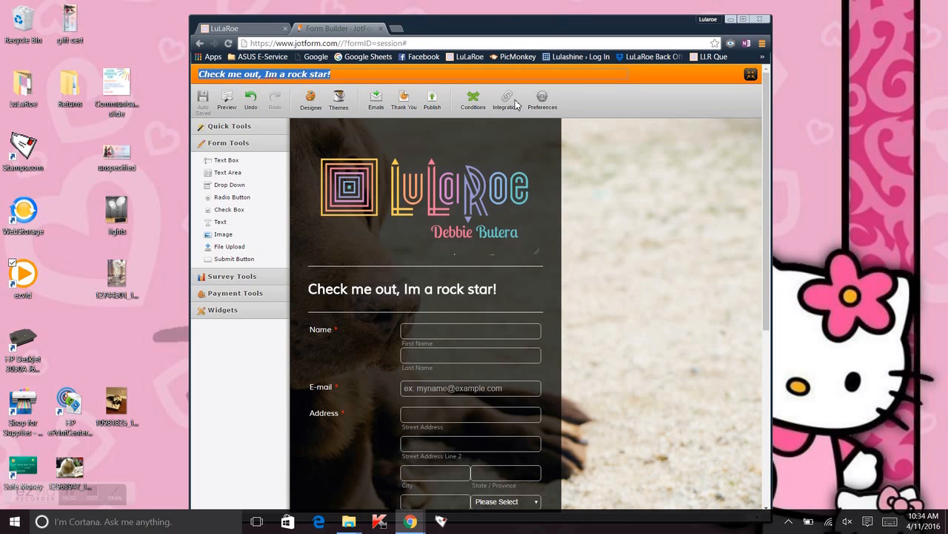
{"action": "left_click", "coordinate": [646, 277]}
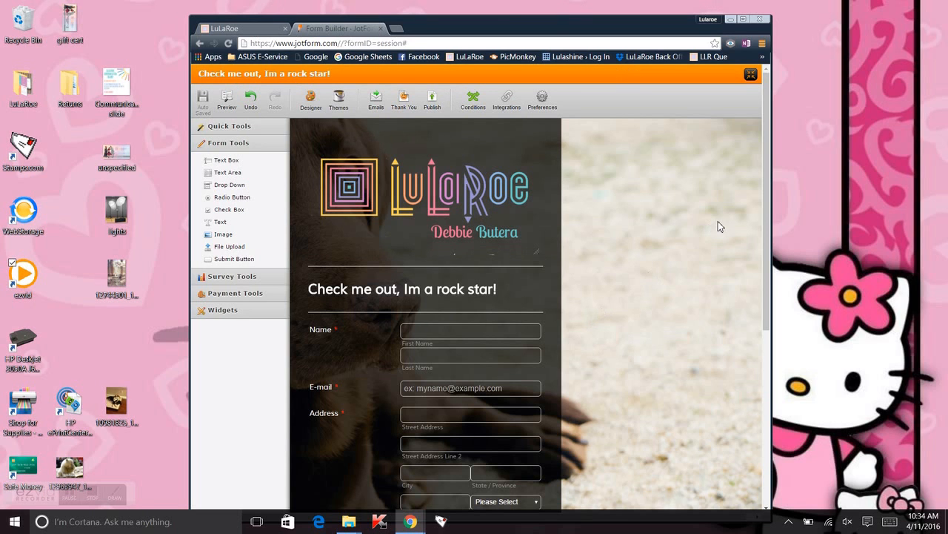
{"action": "left_click_drag", "start_coordinate": [768, 225], "coordinate": [773, 176]}
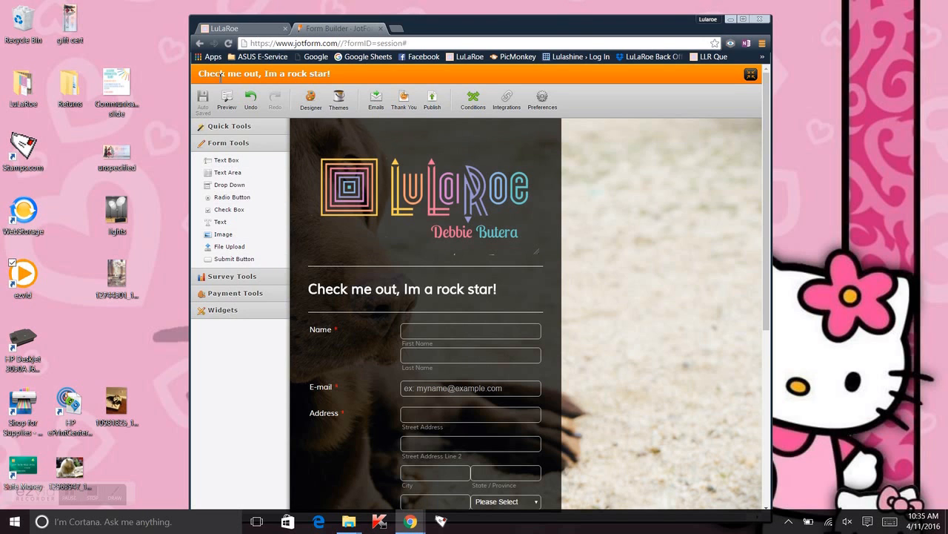
{"action": "left_click", "coordinate": [199, 46]}
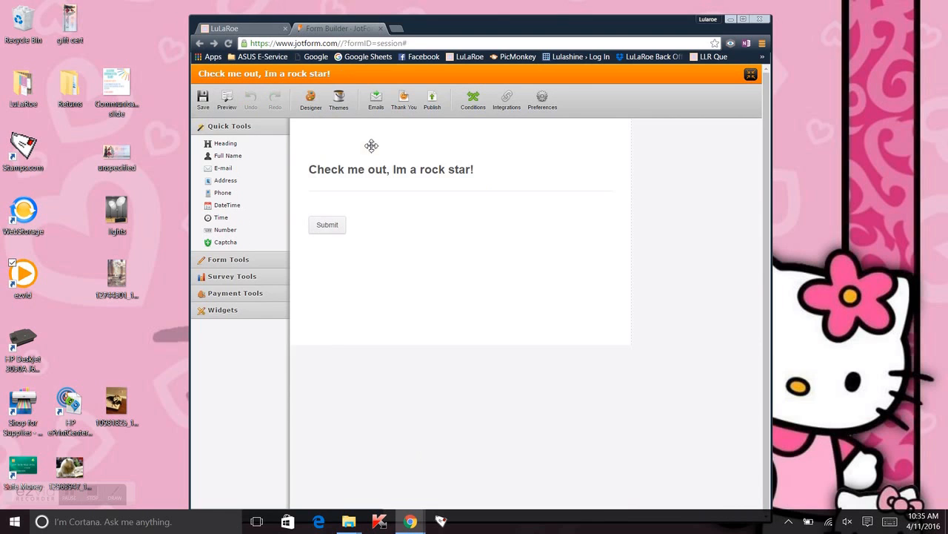
{"action": "left_click", "coordinate": [430, 46]}
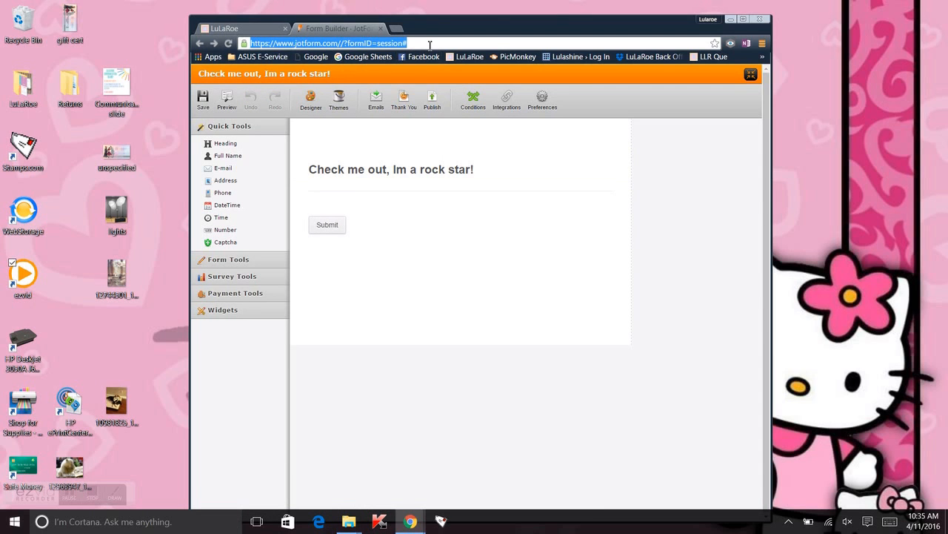
{"action": "type", "text": "www.jotfomr.c"}
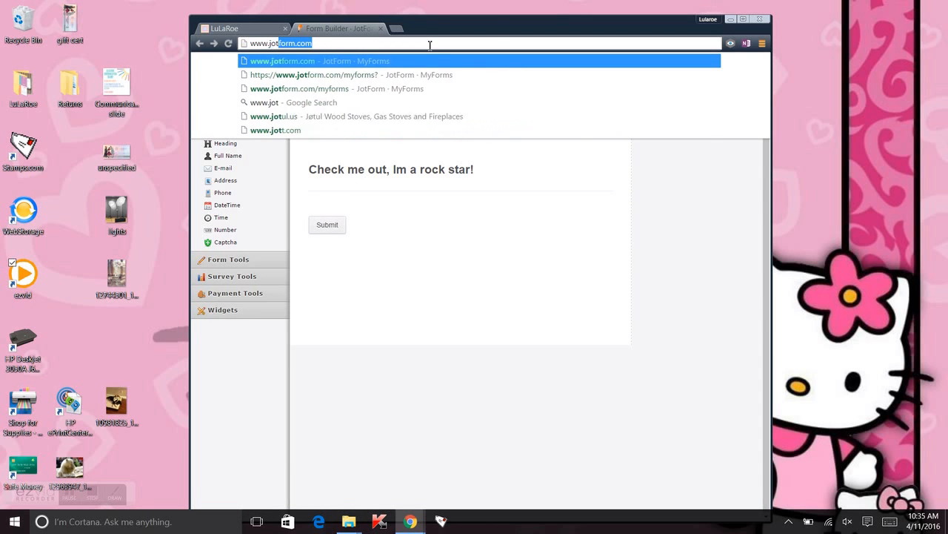
{"action": "key", "text": "BackSpace"}
{"action": "key", "text": "BackSpace"}
{"action": "key", "text": "BackSpace"}
{"action": "key", "text": "BackSpace"}
{"action": "type", "text": "rm.com"}
{"action": "key", "text": "Return"}
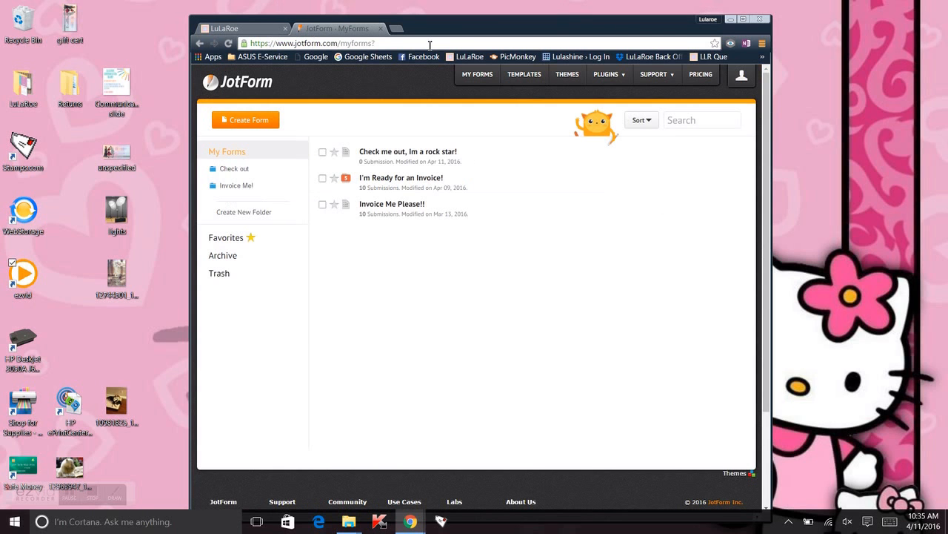
View the publishing options of the "Check me out, Im a rock star!" form from the forms list, and return to the list.
{"action": "left_click", "coordinate": [389, 158]}
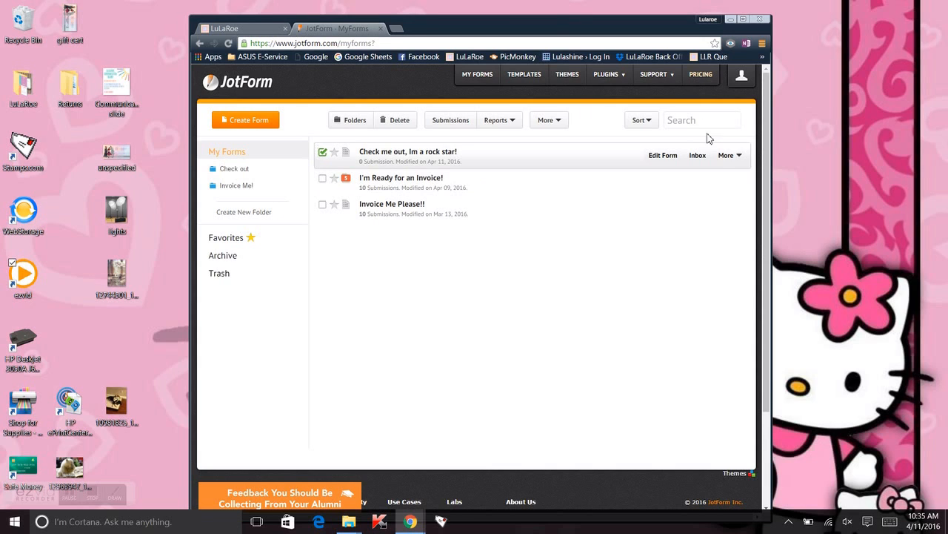
{"action": "left_click", "coordinate": [728, 158]}
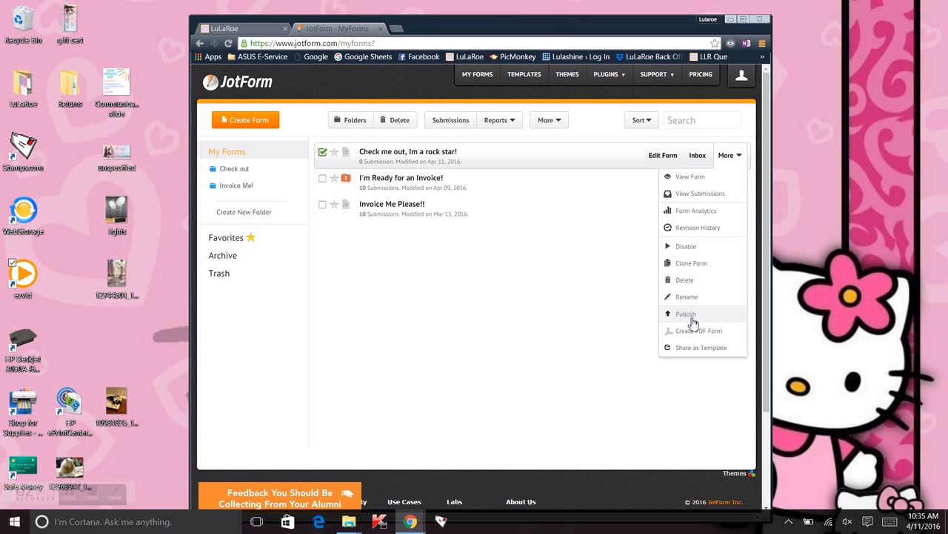
{"action": "left_click", "coordinate": [686, 314]}
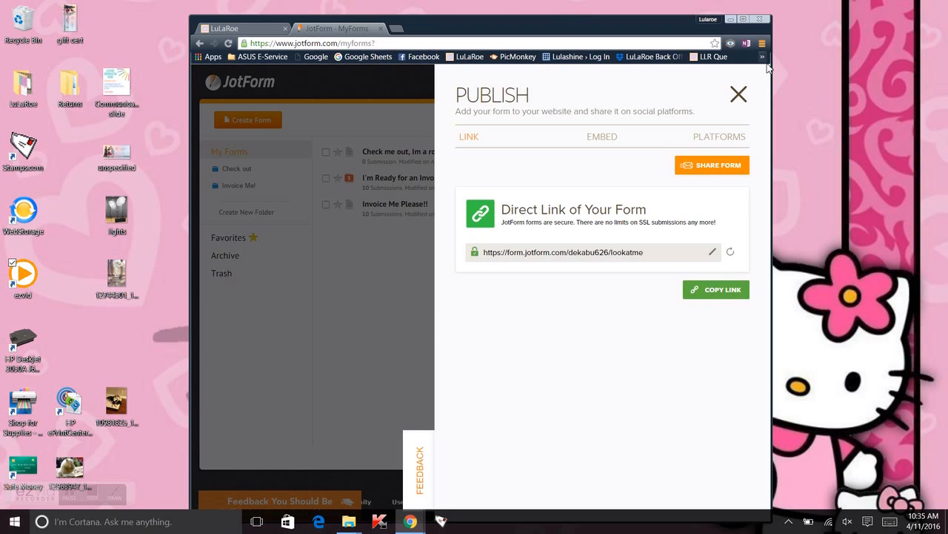
{"action": "left_click", "coordinate": [738, 95]}
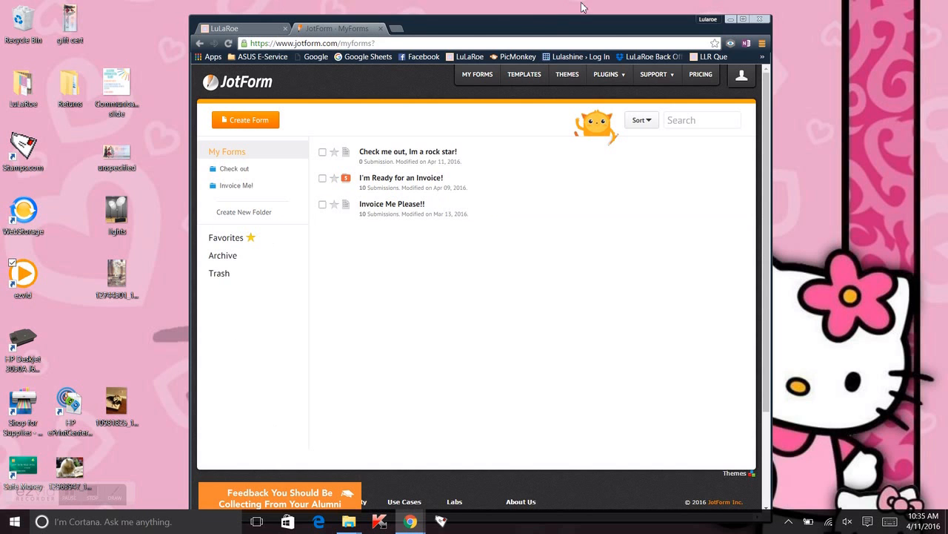
{"action": "left_click_drag", "start_coordinate": [514, 27], "coordinate": [618, 18]}
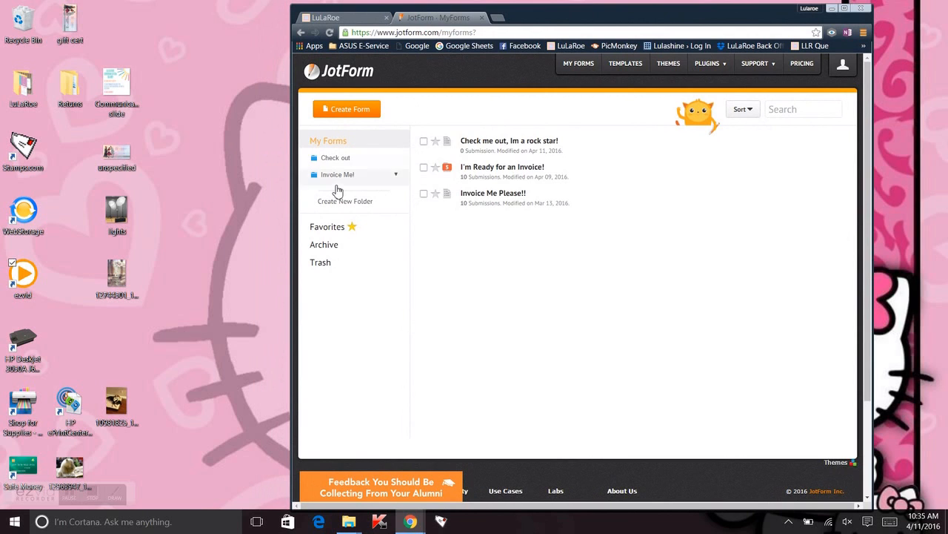